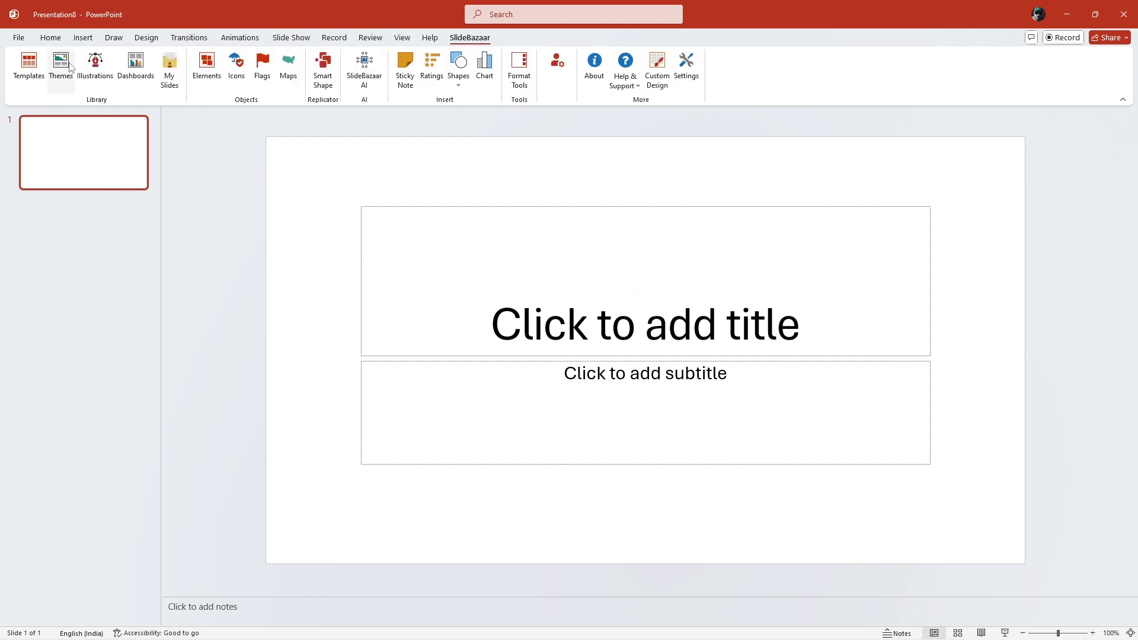
- Browse the SlideBazaar template library, close it, and return to the add-in's tools
left_click(29, 62)
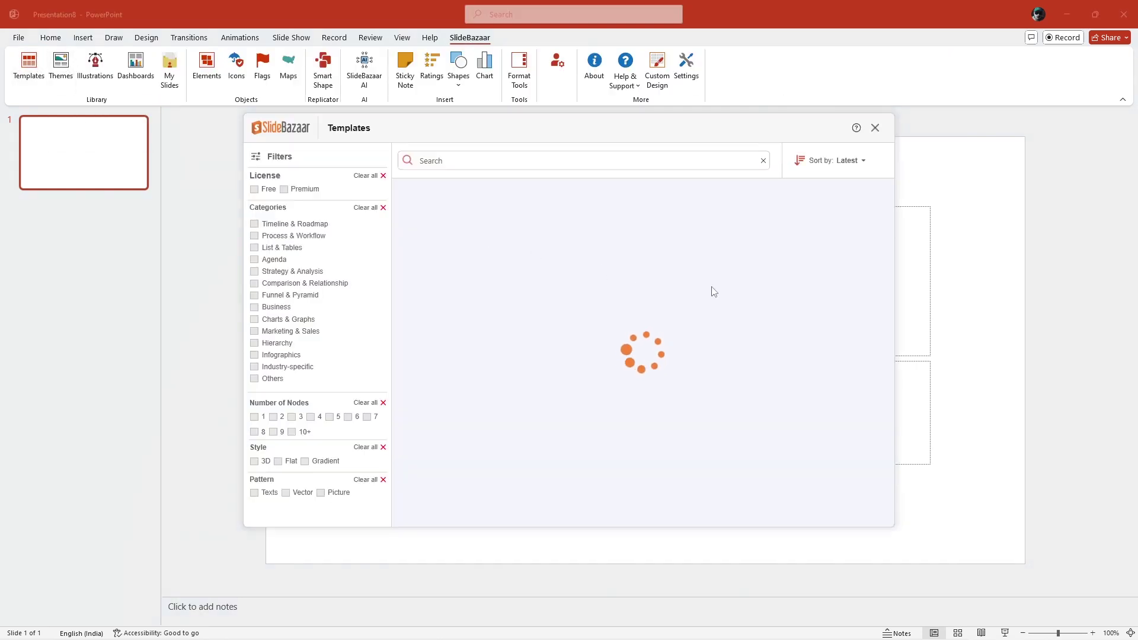
scroll(711, 292, "down", 5)
key("Escape")
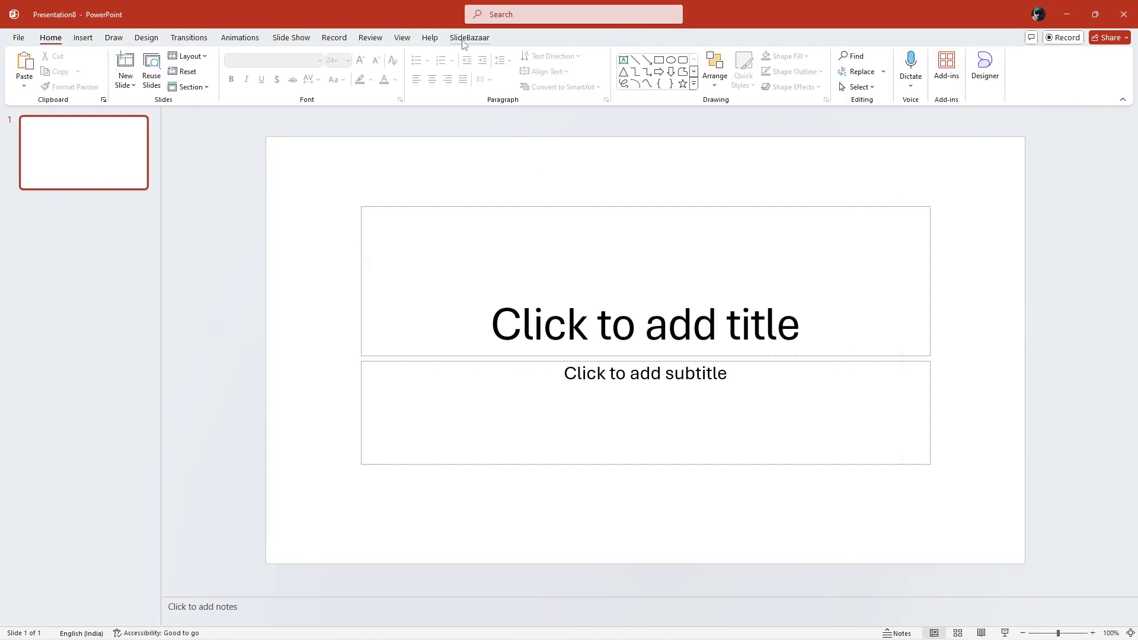
left_click(464, 39)
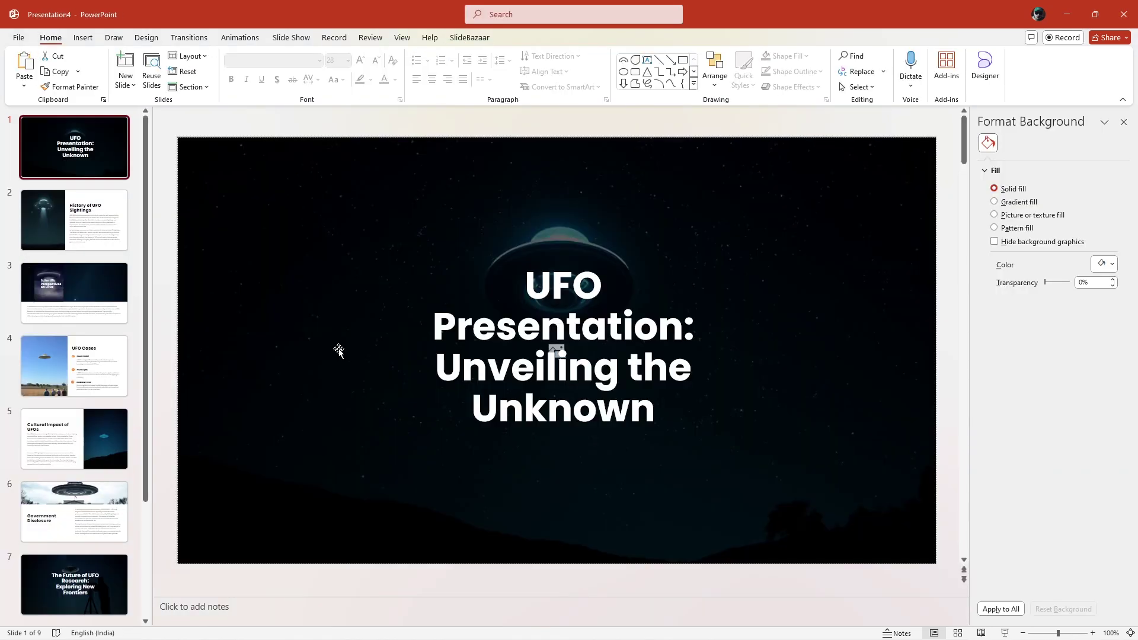
scroll(339, 349, "down", 3)
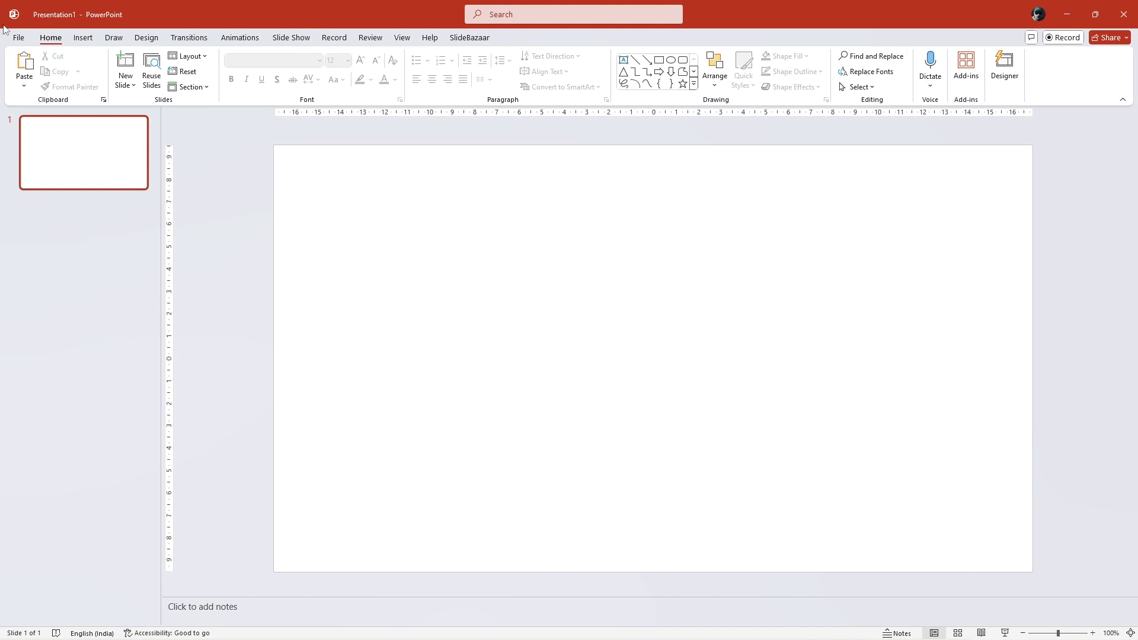
- Insert the st-basils-cathedral photo from this device so it fills the slide
left_click(83, 37)
left_click(120, 68)
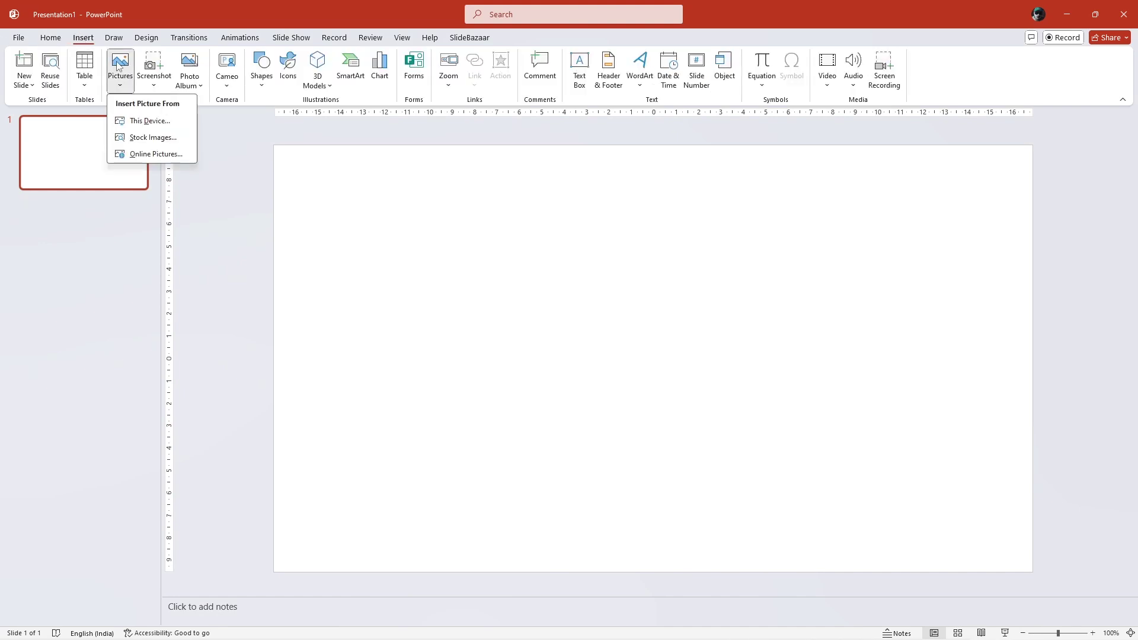
left_click(144, 120)
left_click(756, 427)
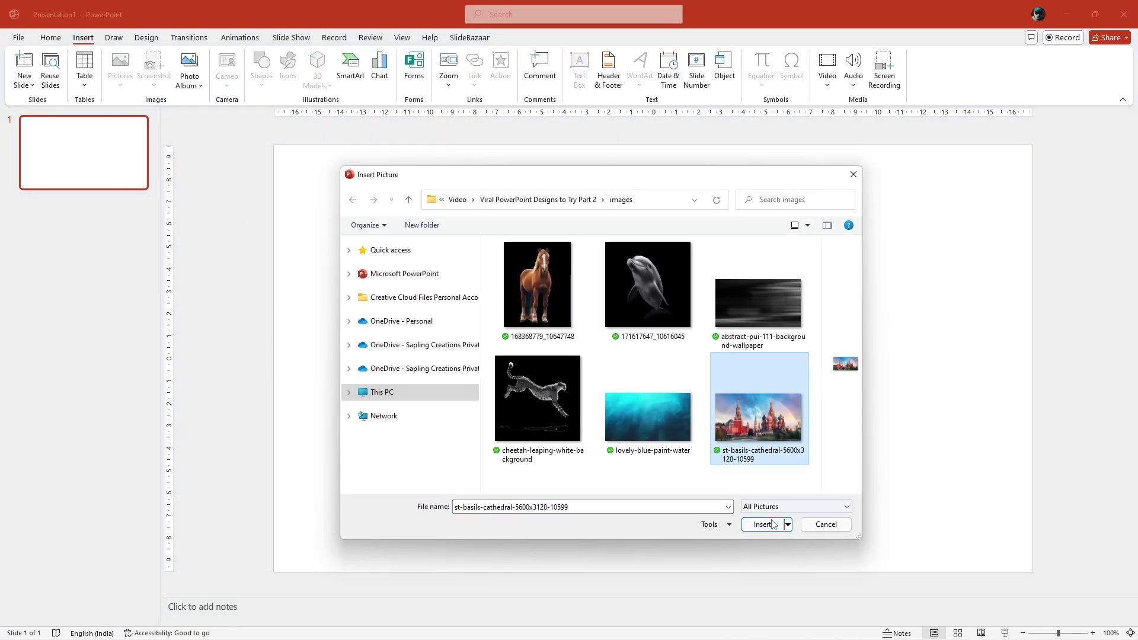
left_click(763, 524)
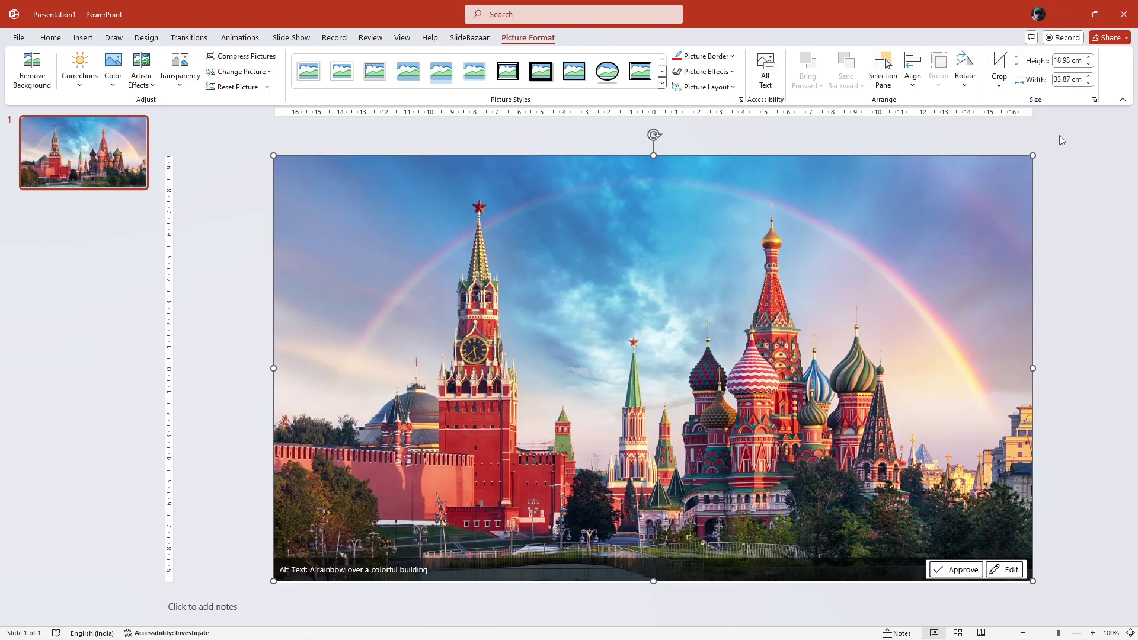
- Pick the Rectangle shape from the Insert Shapes gallery
left_click(83, 37)
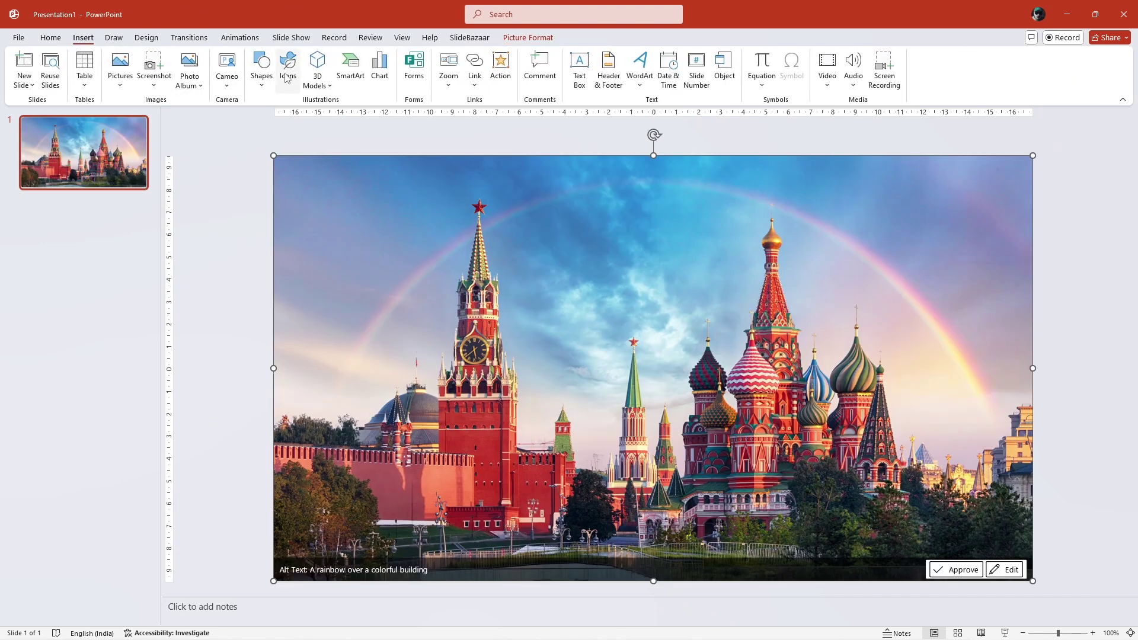
left_click(267, 83)
left_click(292, 117)
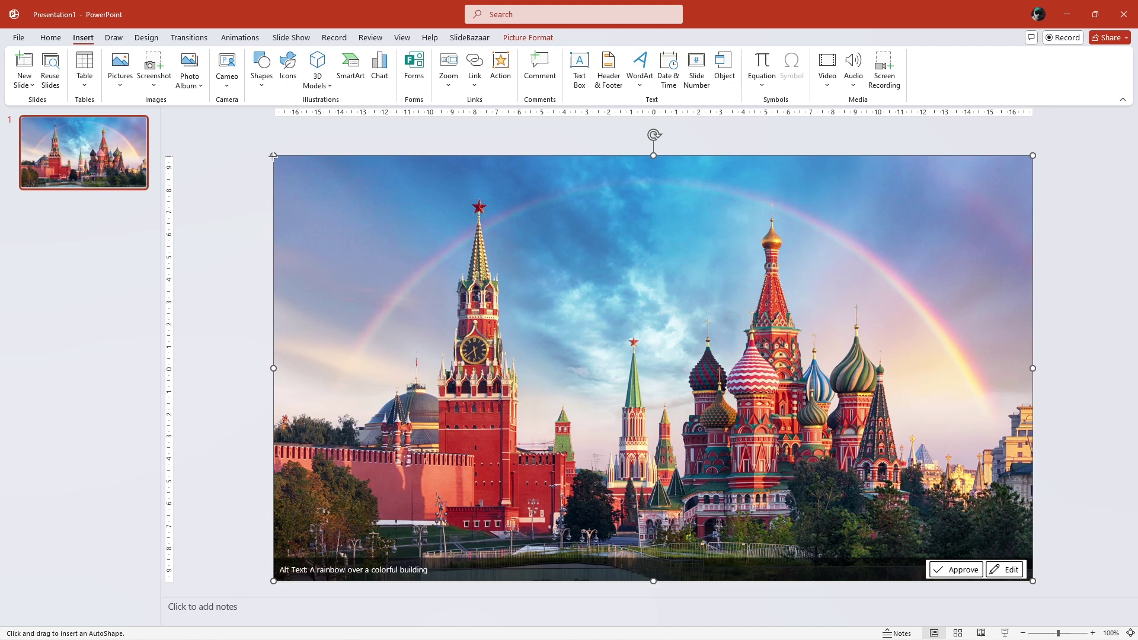
- Draw a slide-sized rectangle over the photo and give it white fill and no line
left_click_drag(285, 186, 1033, 582)
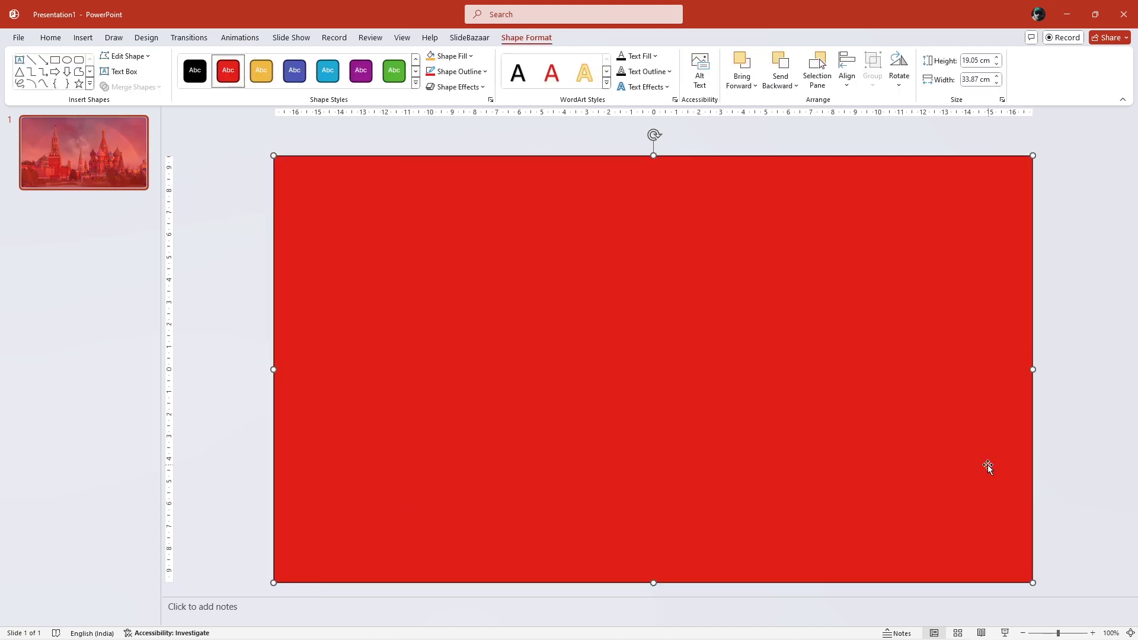
right_click(674, 415)
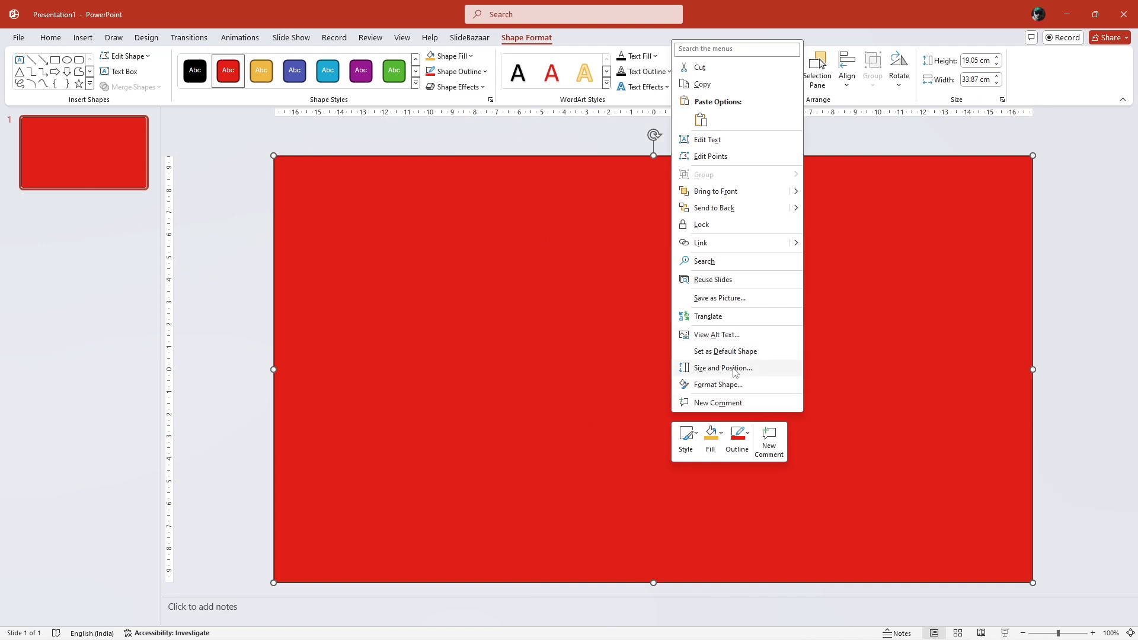
left_click(751, 385)
left_click(1100, 301)
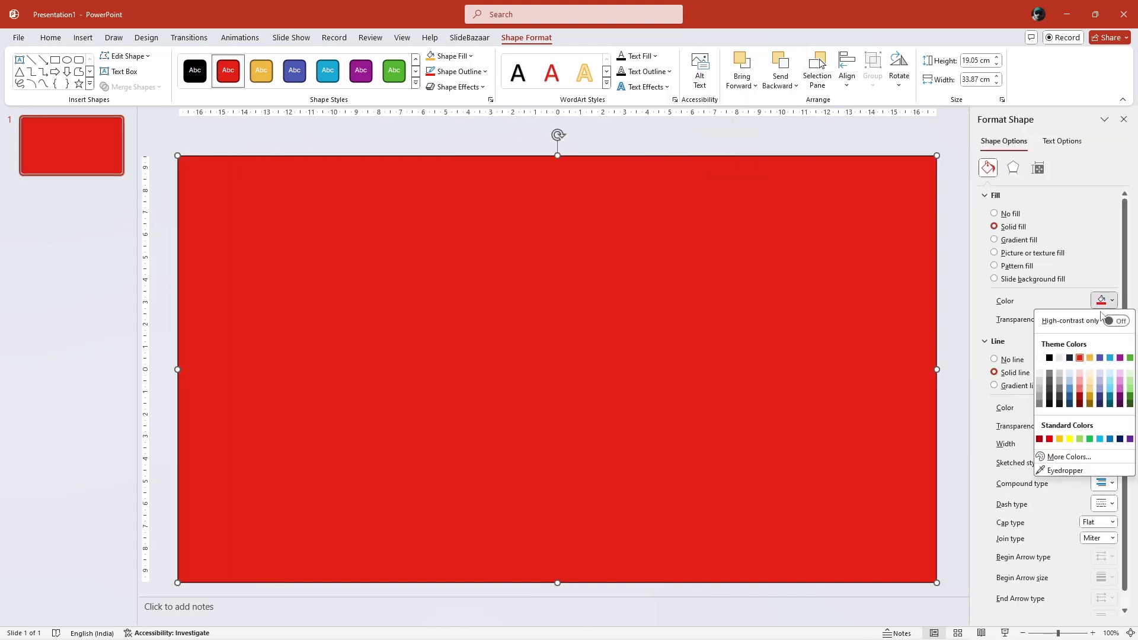
left_click(1040, 357)
left_click(994, 359)
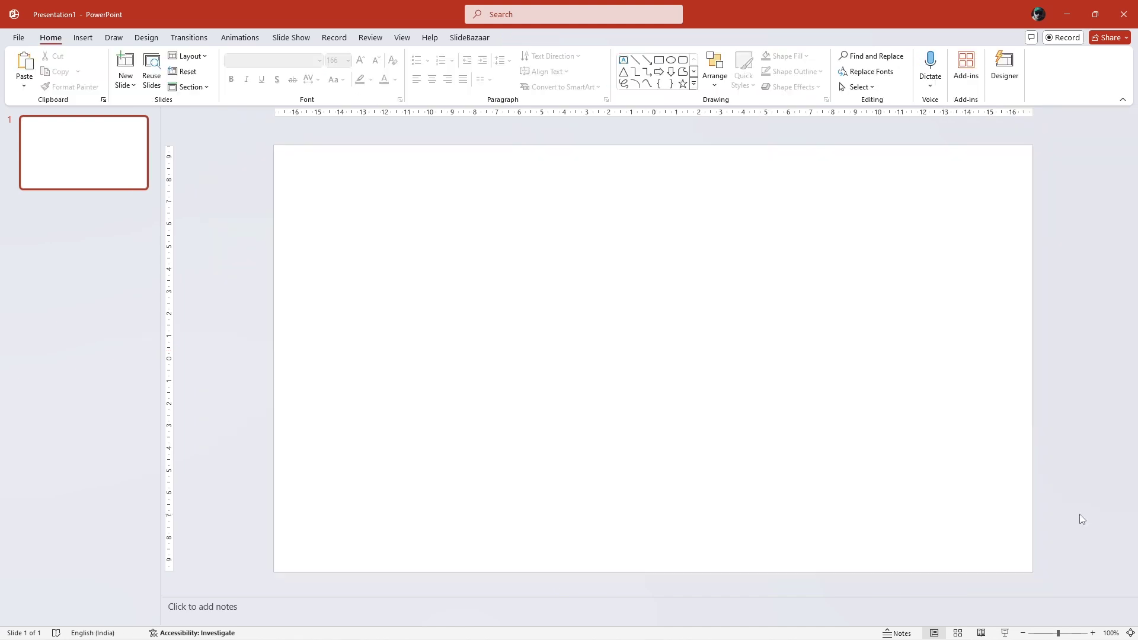
- Paste the Russia text and shrink it from 166 to 138 pt
key("ctrl+v")
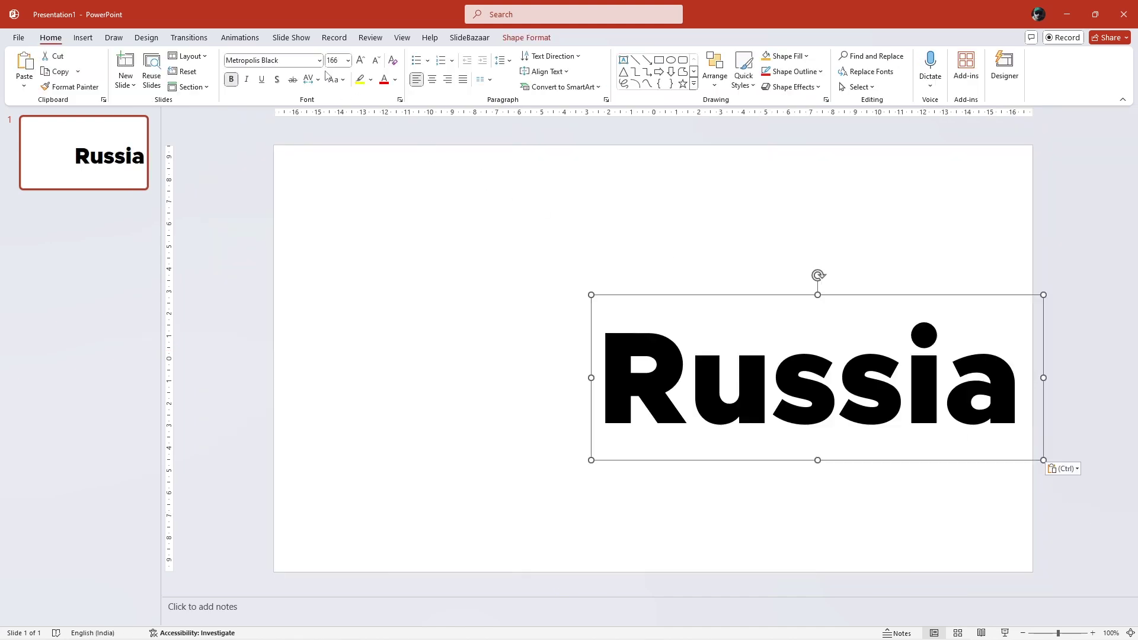
left_click(319, 60)
left_click(376, 62)
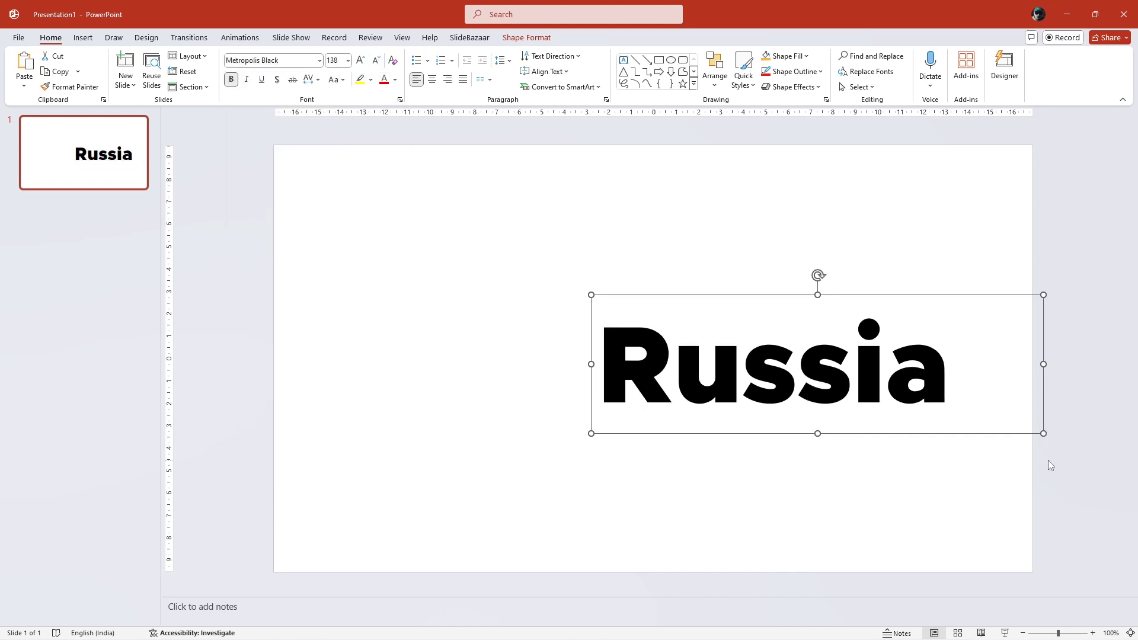
left_click(1047, 459)
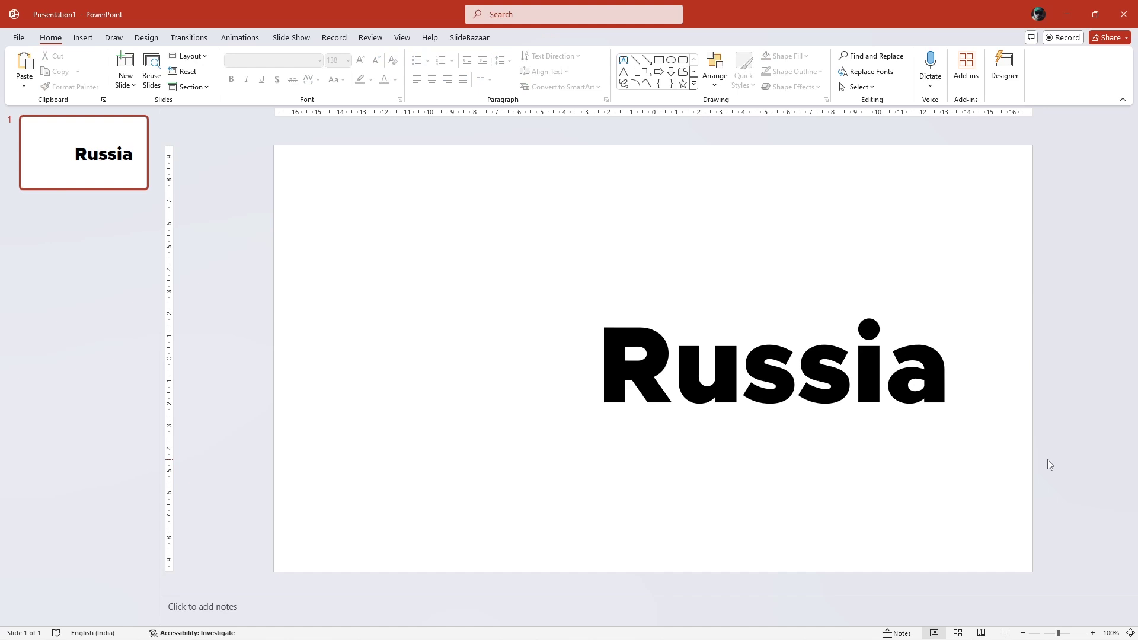
- Select the Russia text and the rectangle, then Merge Shapes to cut the word out
left_click(849, 389)
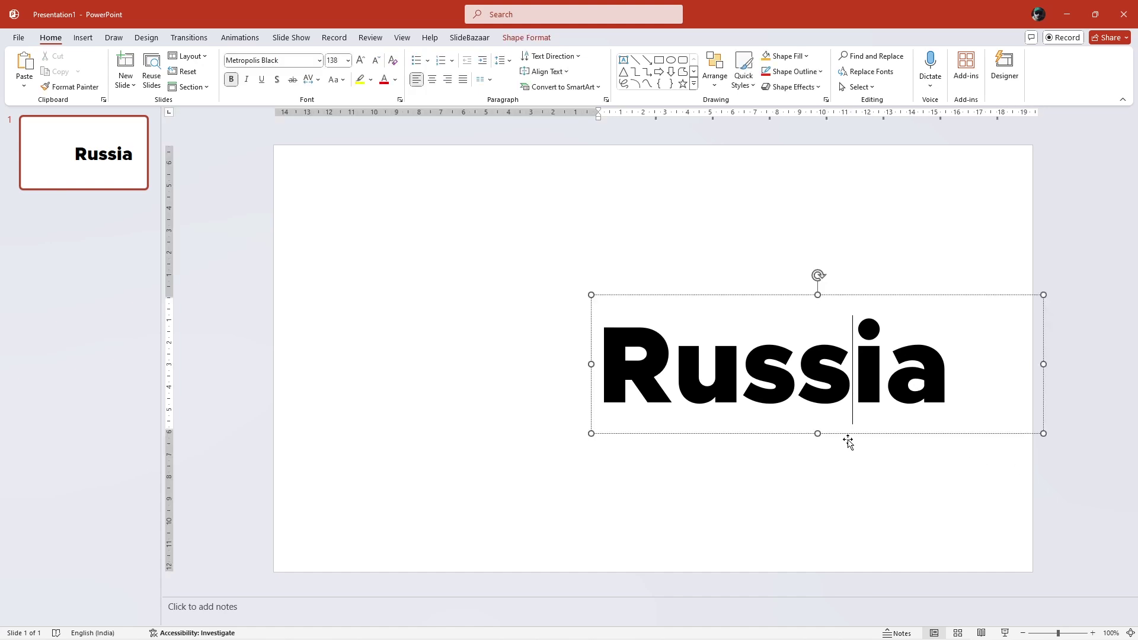
left_click(819, 505, "shift")
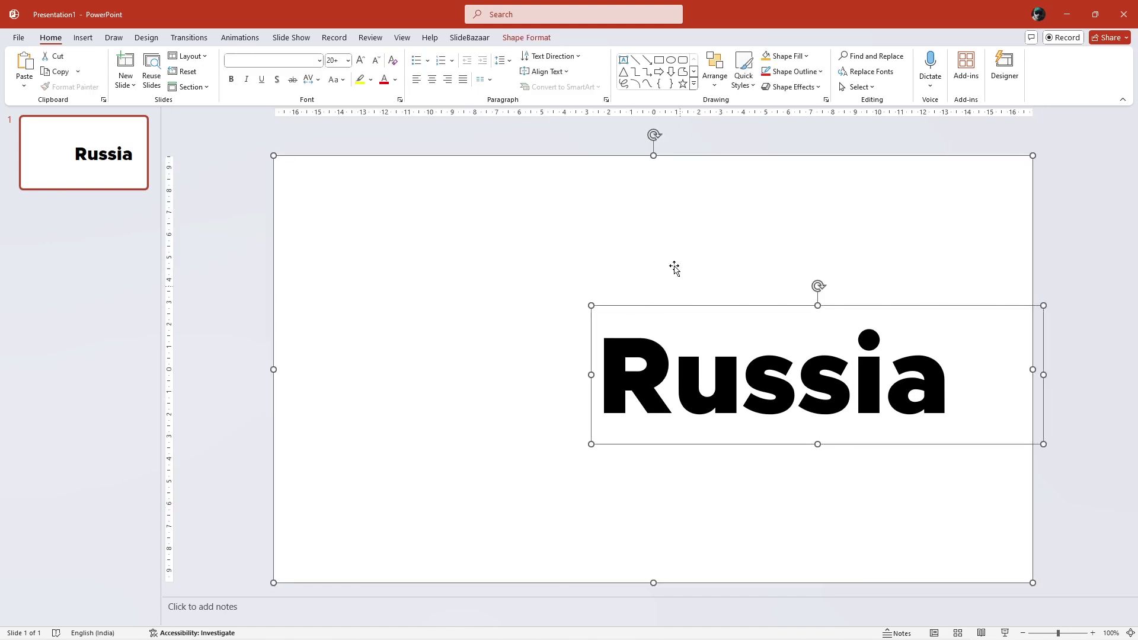
left_click(538, 39)
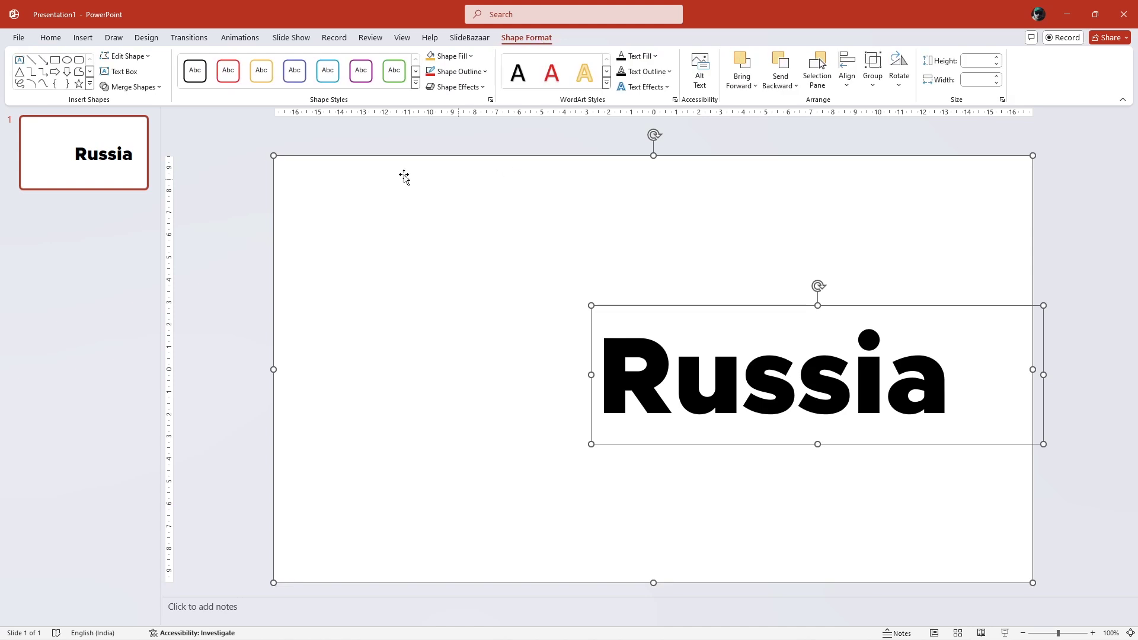
left_click(159, 88)
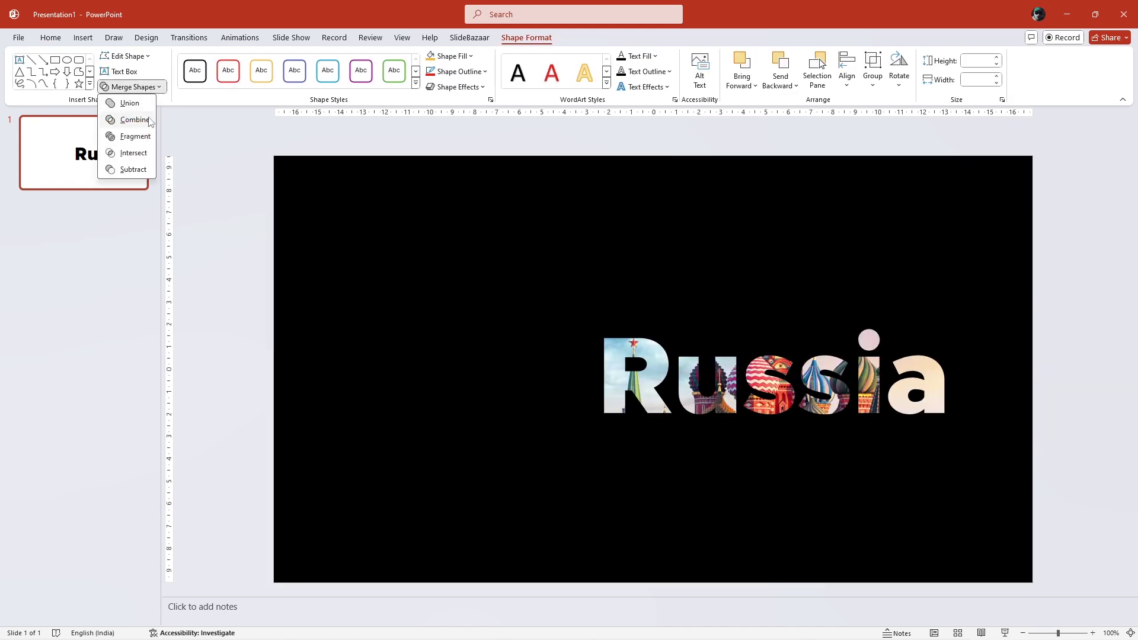
left_click(134, 119)
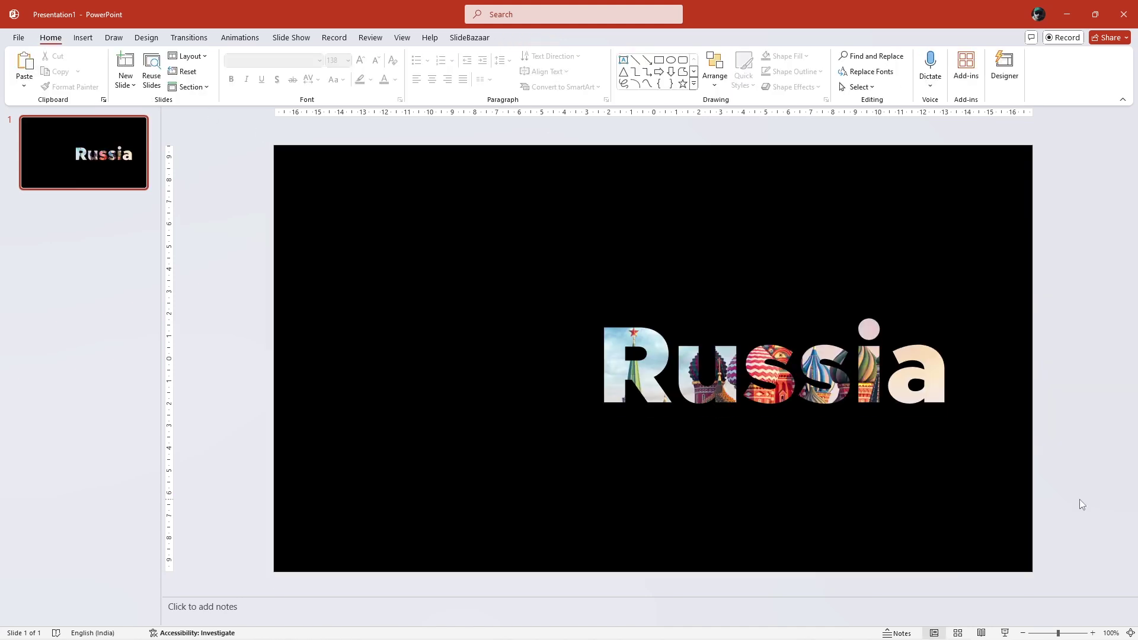
- Give the cutout a gradient fill with the first stop at 100% transparency
left_click(890, 499)
right_click(890, 500)
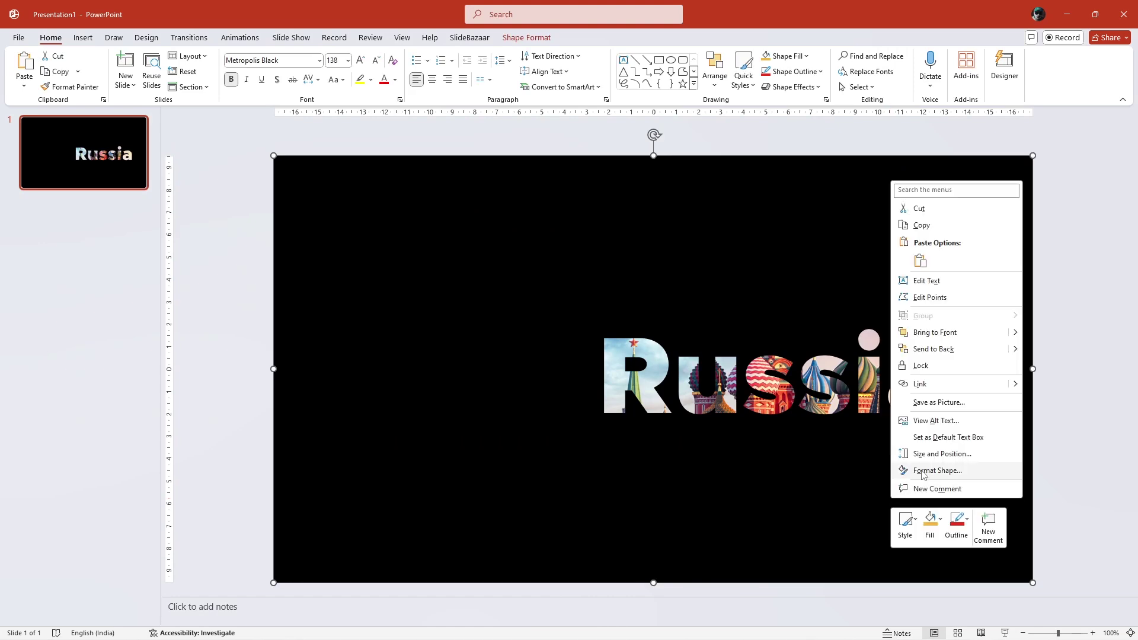
left_click(922, 471)
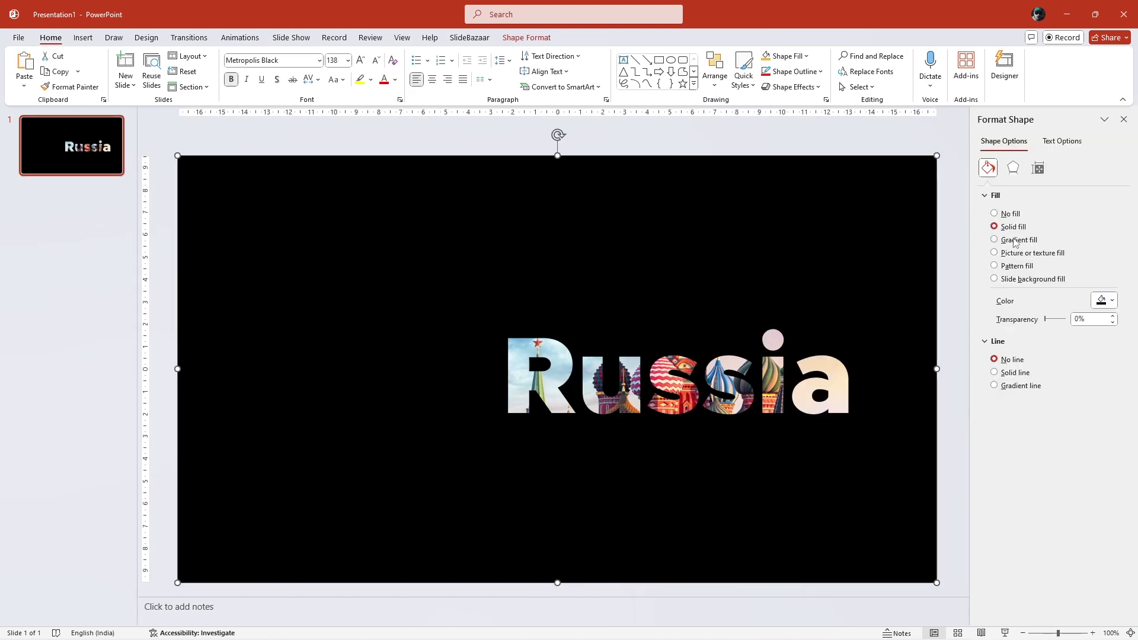
left_click(1015, 241)
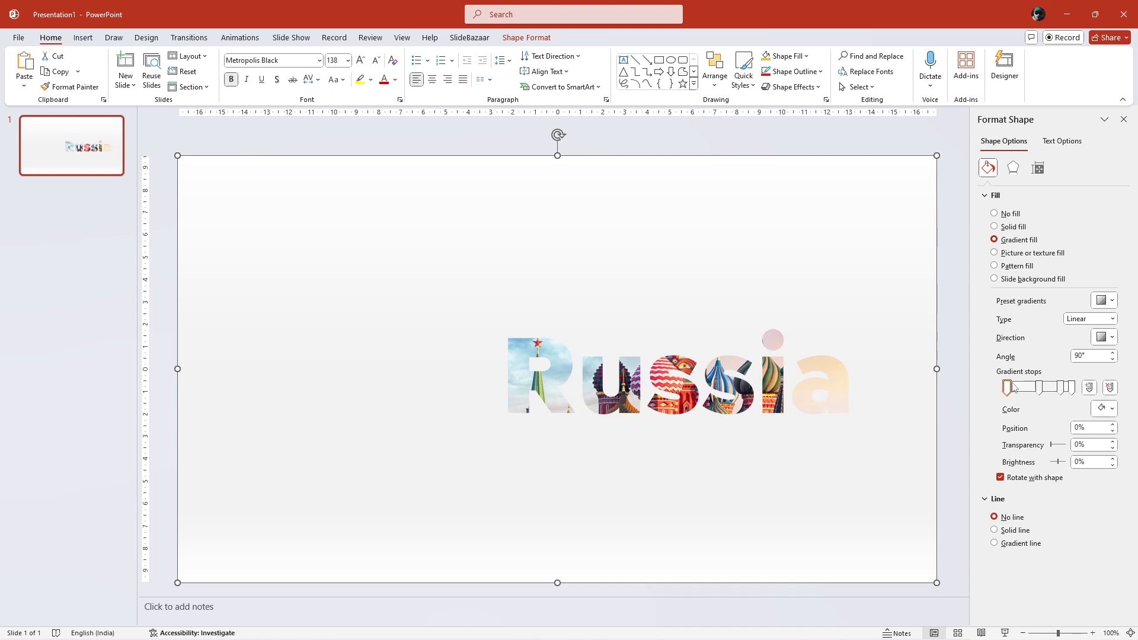
left_click(1007, 388)
left_click_drag(1056, 449, 1068, 448)
left_click(1060, 388)
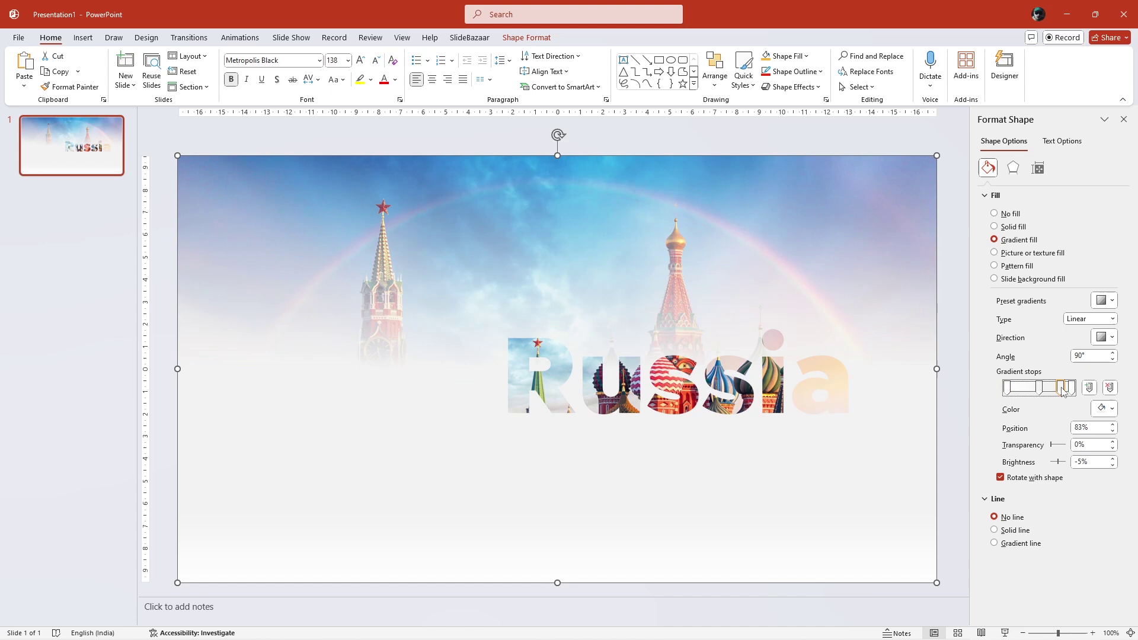
left_click_drag(1043, 393, 1037, 441)
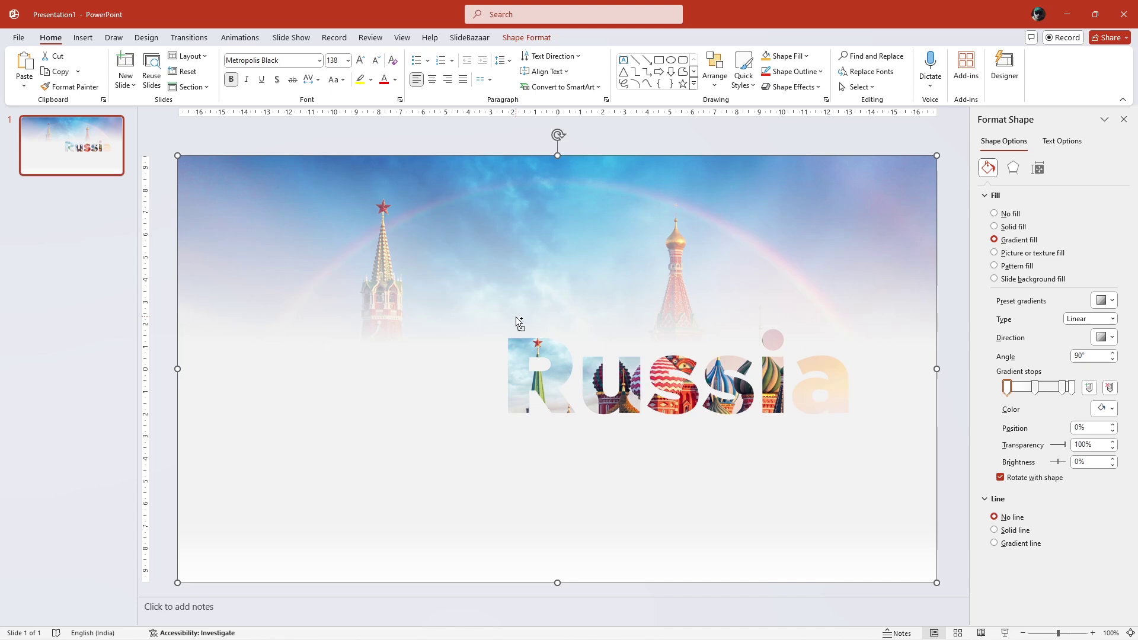
- Paste the 17.1 and 146 million statistics and description text boxes onto the slide
key("ctrl+v")
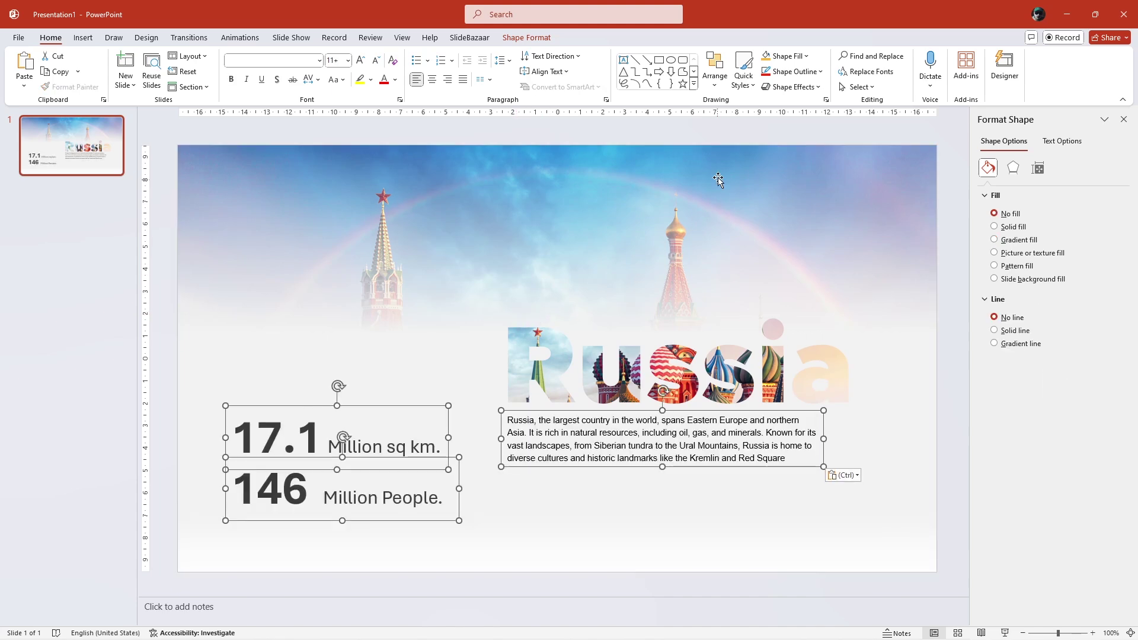
left_click(739, 148)
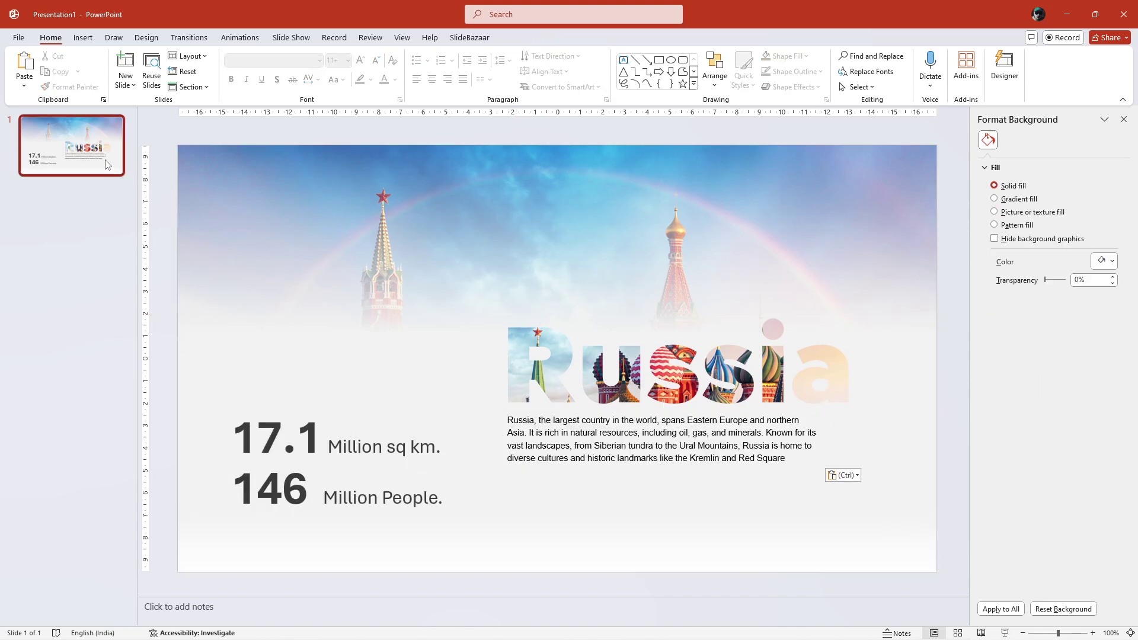
left_click(93, 156)
- Duplicate the Russia slide and move the copy's overlay and text boxes below the slide
key("ctrl+d")
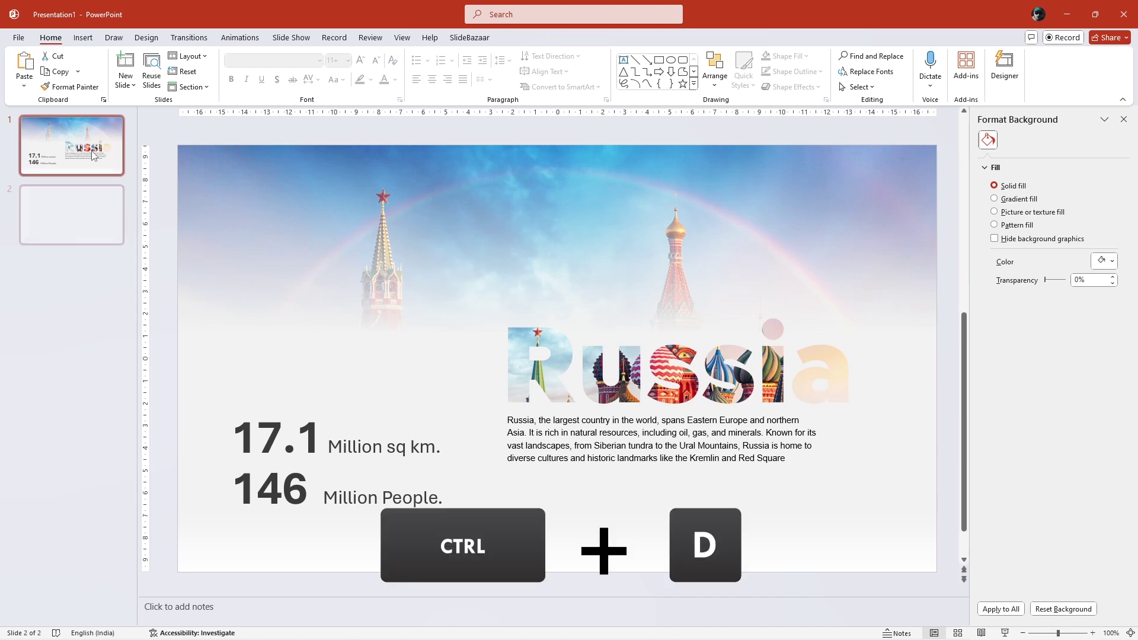
left_click(338, 355)
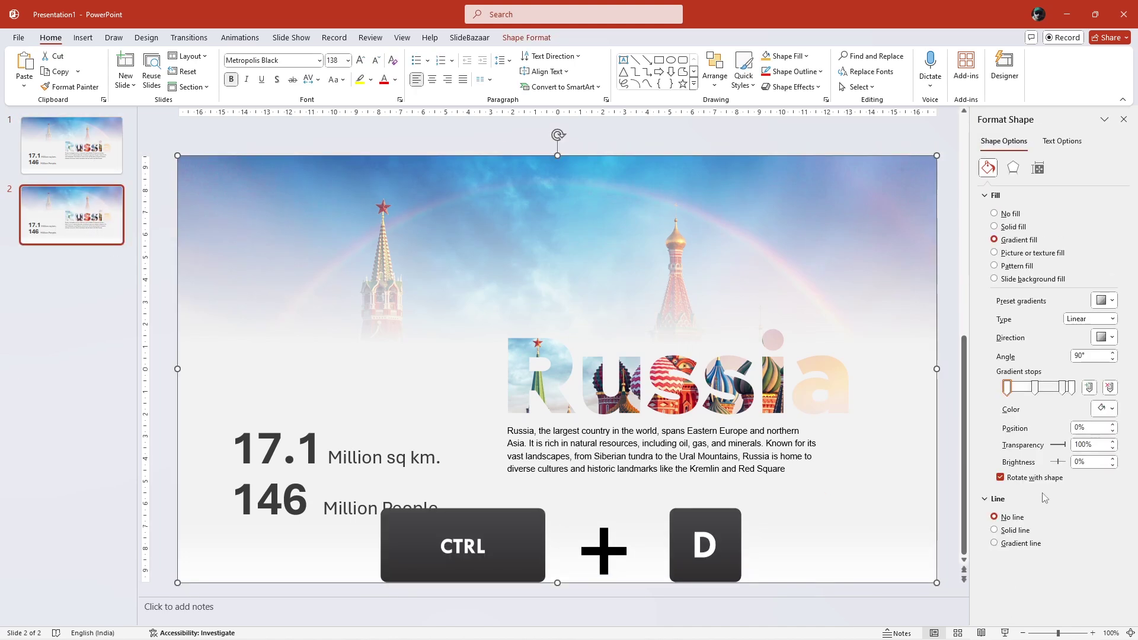
left_click(1123, 120)
scroll(869, 243, "down", 5)
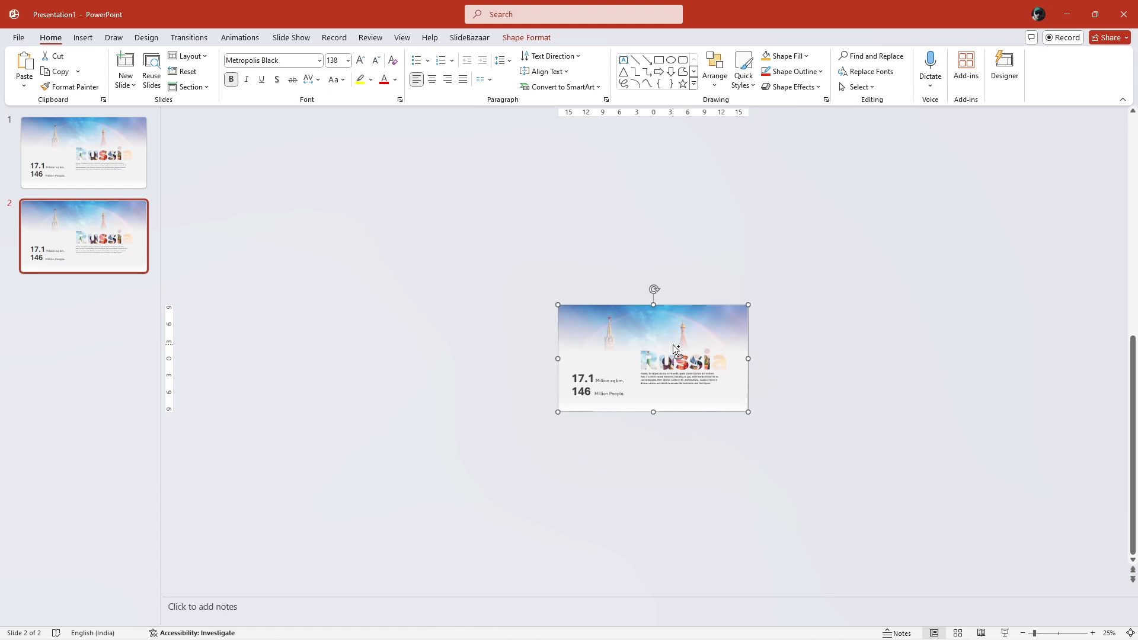
left_click(684, 380, "ctrl")
left_click(602, 395, "ctrl")
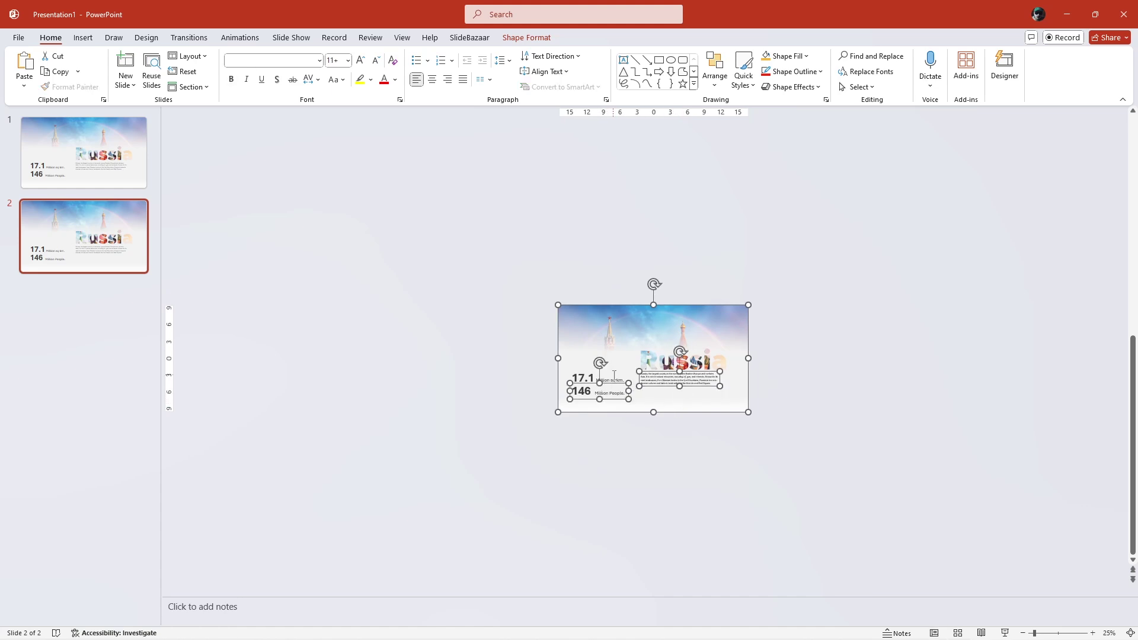
left_click_drag(715, 403, 715, 529)
- Enlarge the Kremlin photo slightly and zoom the slide to full size
scroll(796, 429, "up", 3)
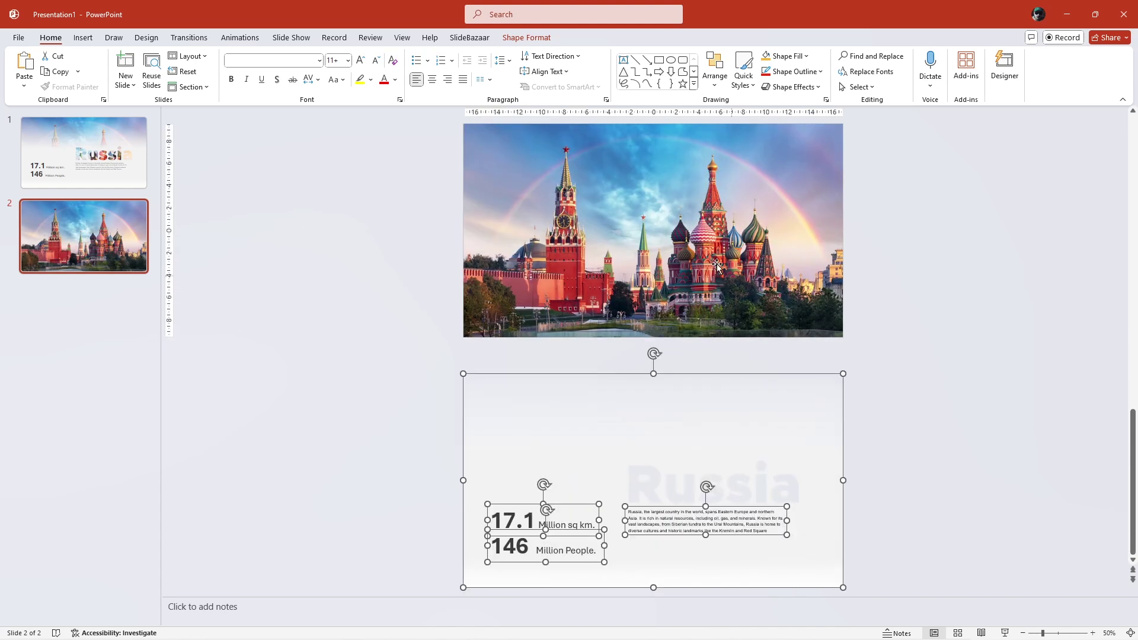
left_click(813, 338)
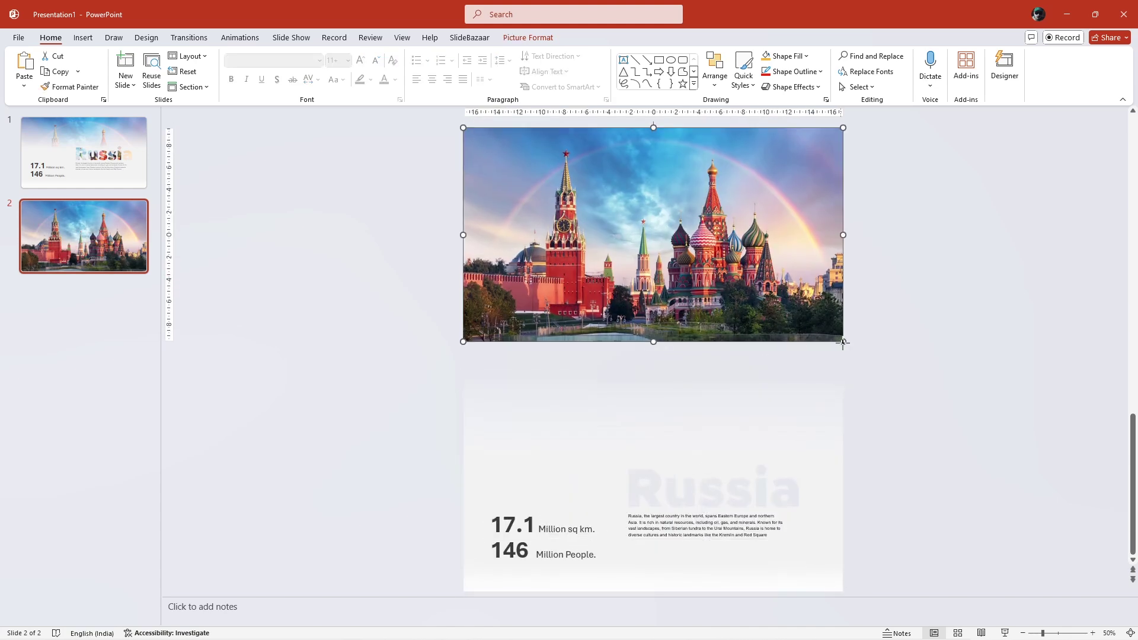
left_click_drag(843, 342, 862, 352)
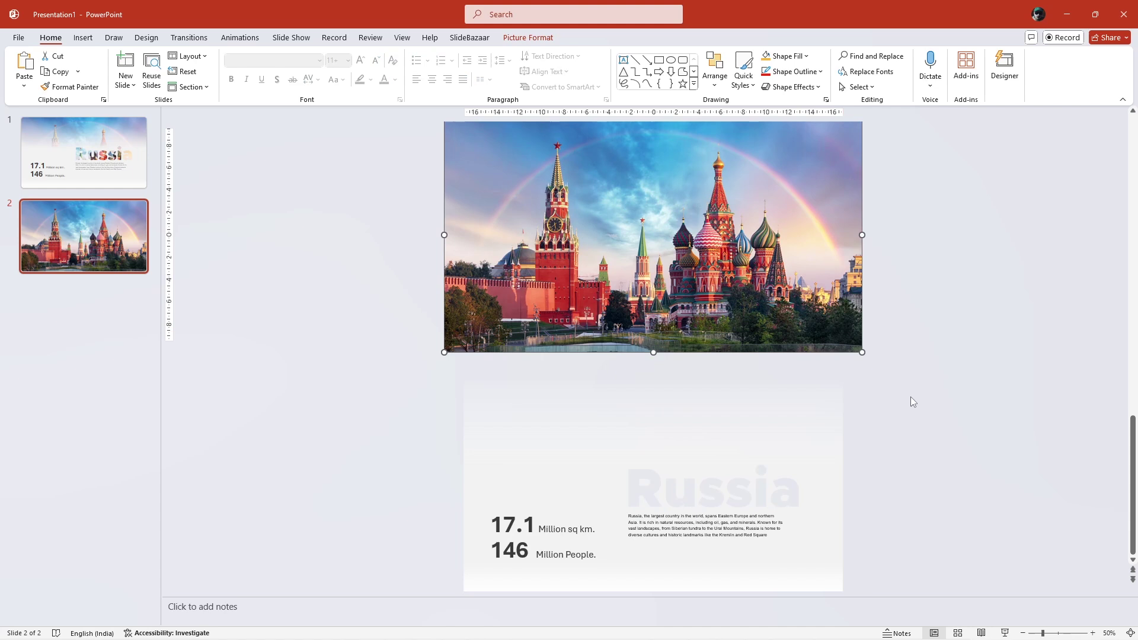
left_click(921, 403)
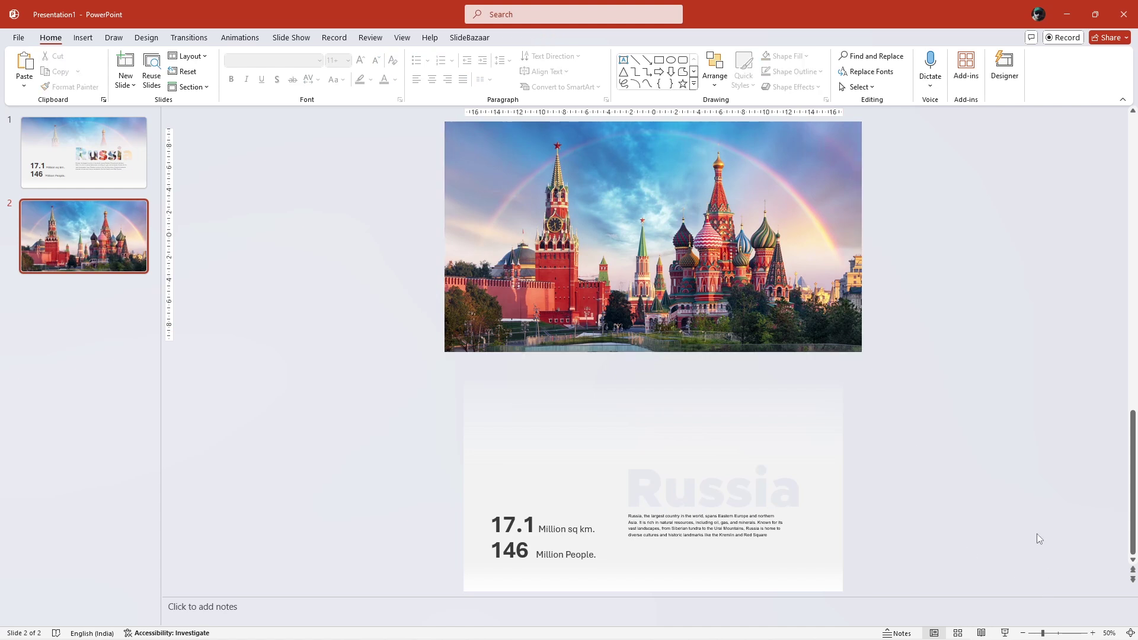
left_click(1092, 633)
left_click(1092, 632)
left_click(1092, 633)
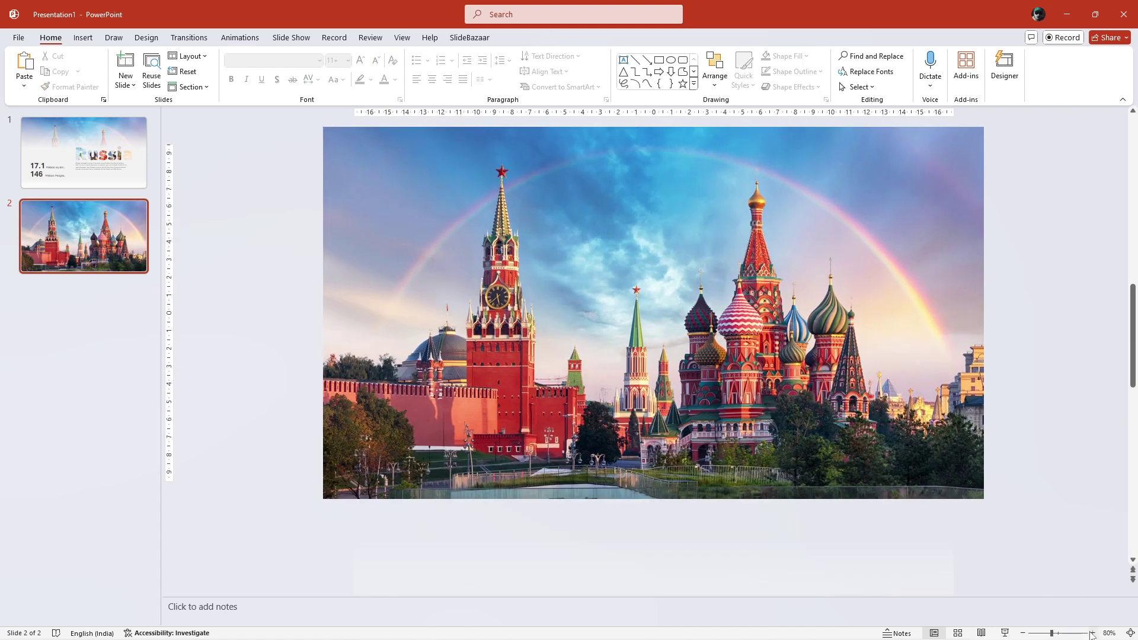
left_click(1092, 633)
left_click(1092, 633)
- Apply the Morph transition to the first Russia slide
left_click(84, 153)
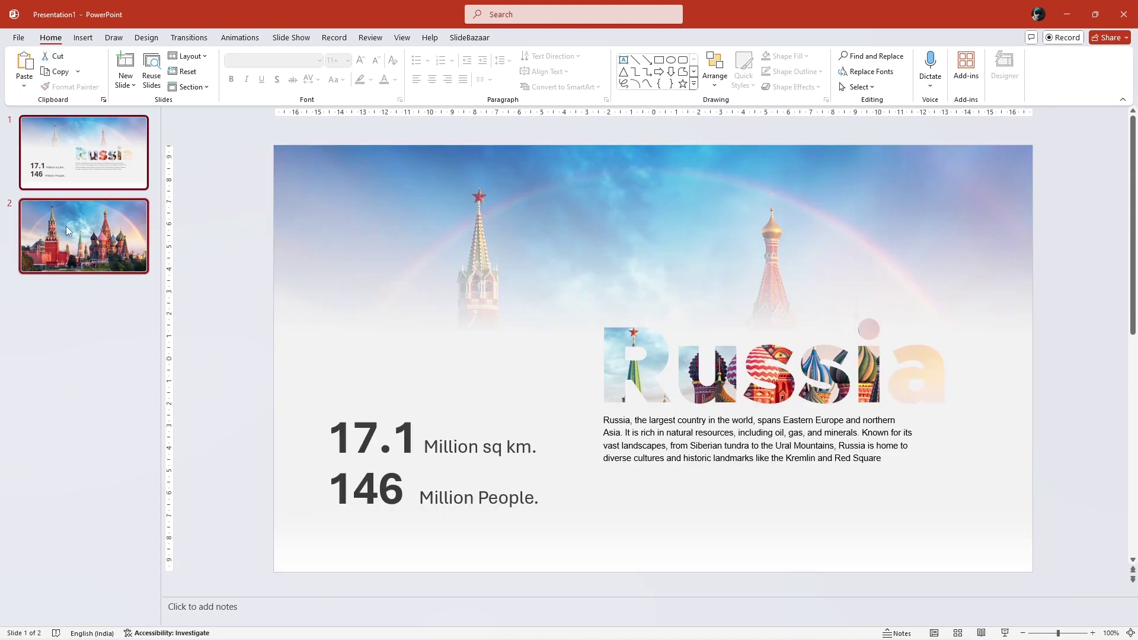
left_click(189, 37)
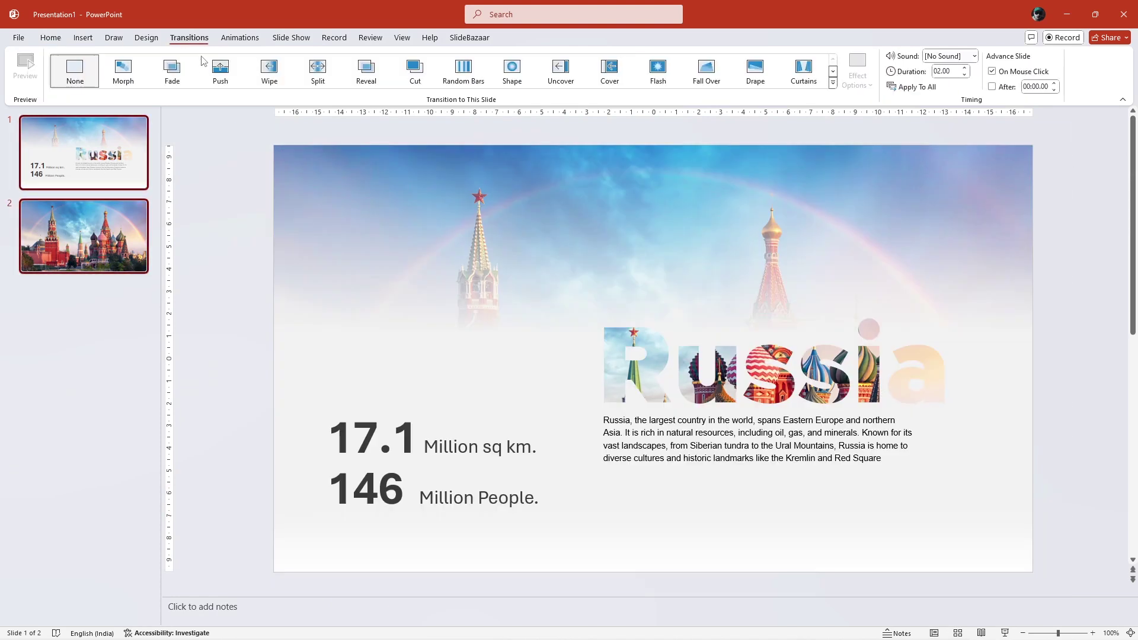
left_click(126, 82)
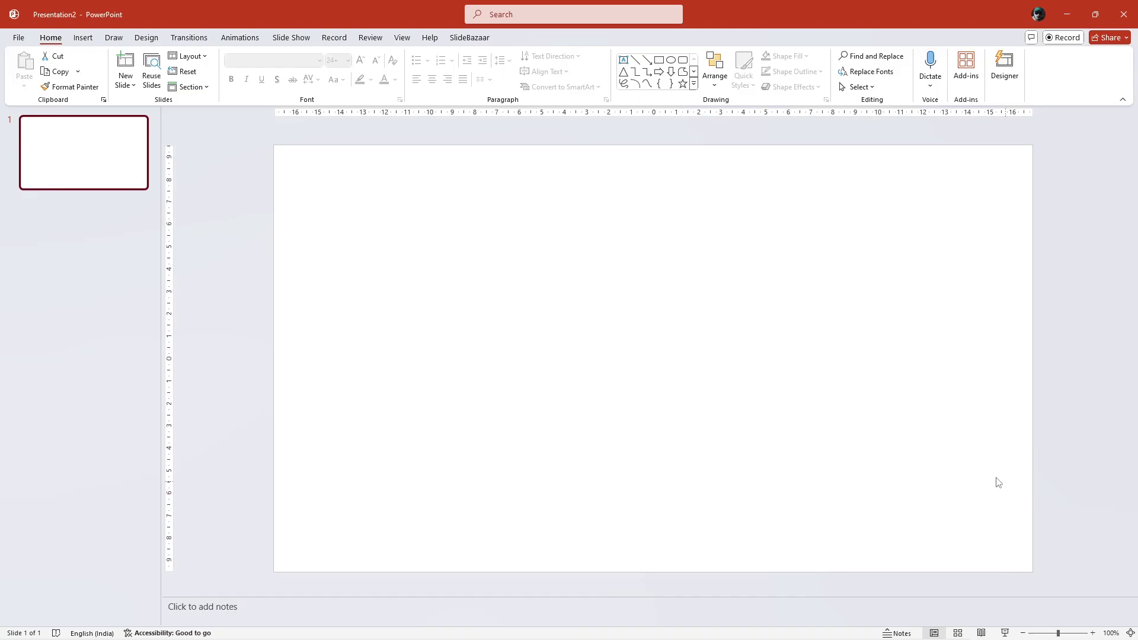
- Insert the lovely-blue-paint-water image from this device as the slide background
left_click(83, 38)
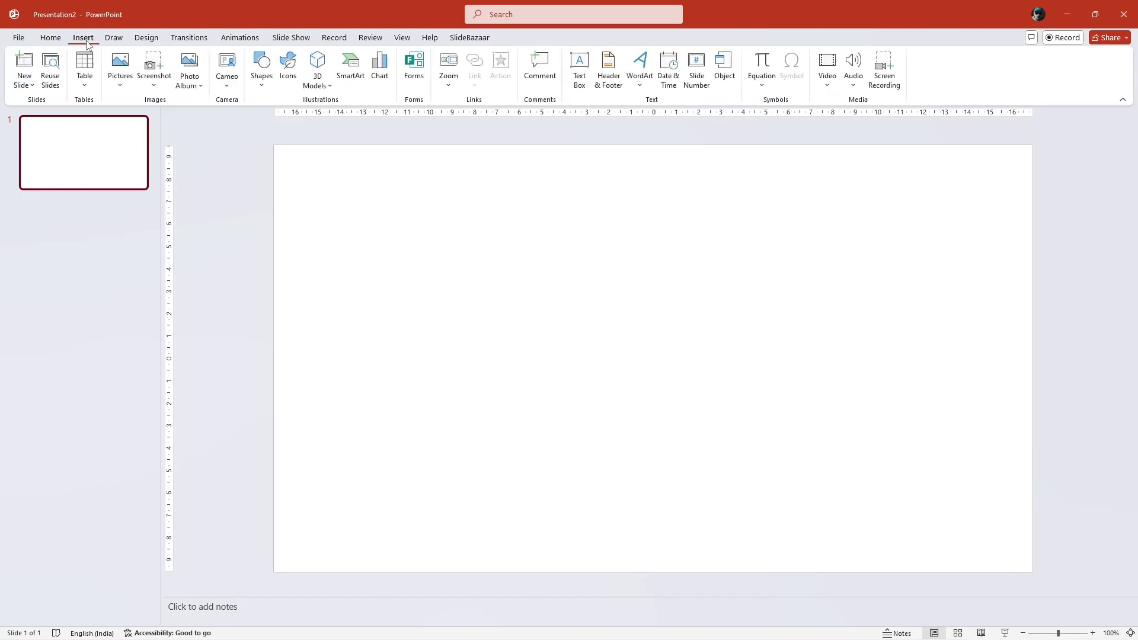
left_click(129, 74)
left_click(145, 119)
left_click(645, 416)
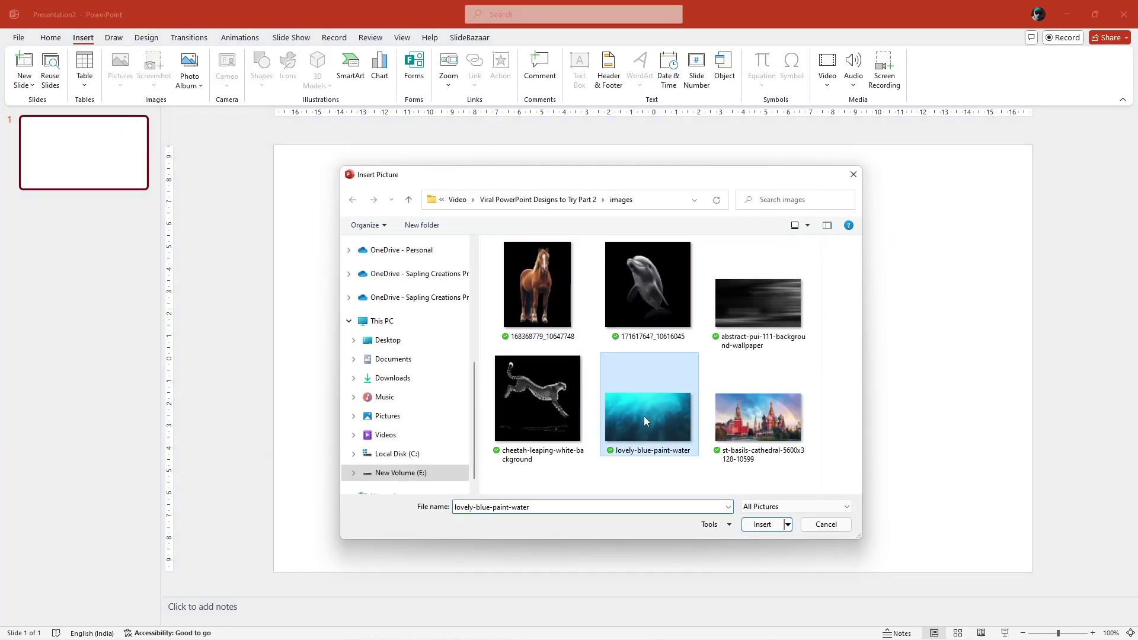
left_click(760, 528)
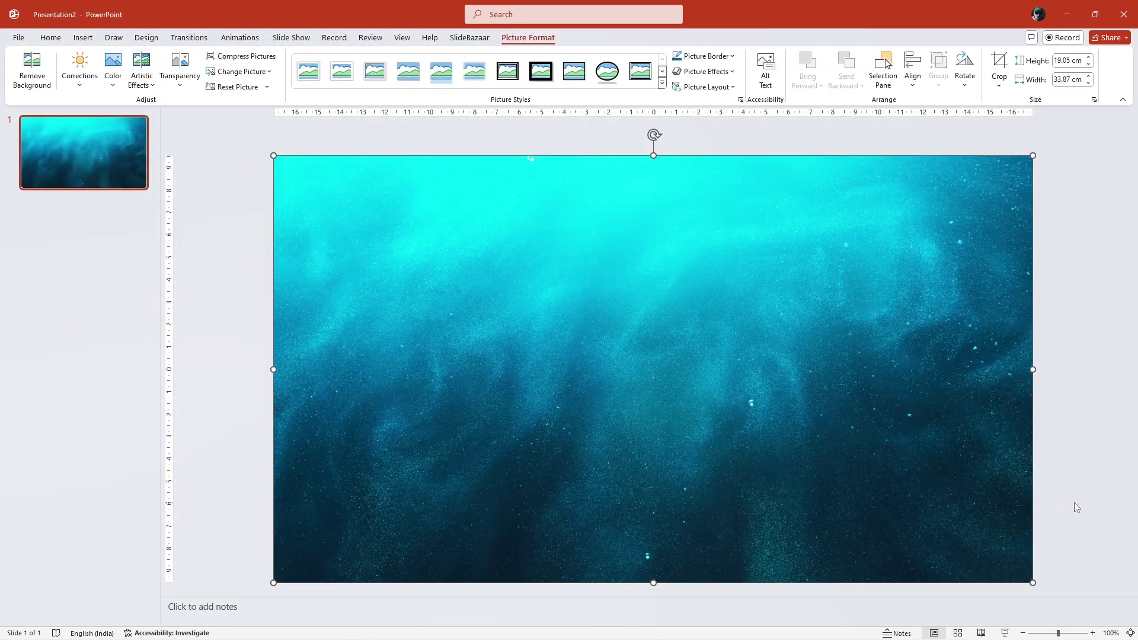
left_click(1075, 507)
- Paste the white DOLPHIN title and set its size to 138 pt
key("ctrl+v")
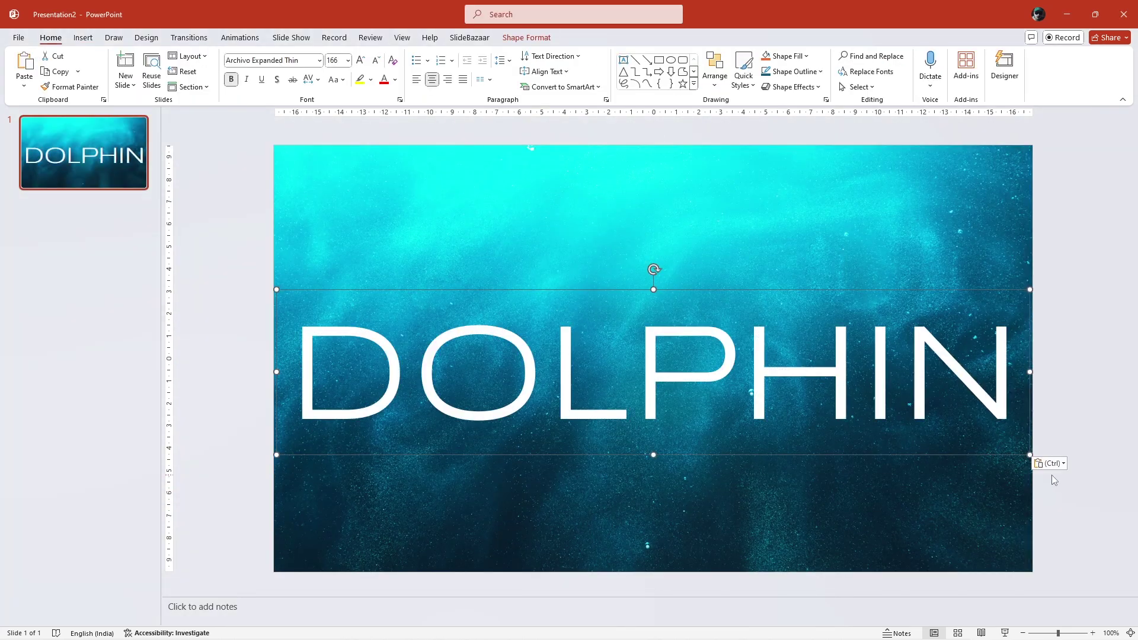
left_click(375, 59)
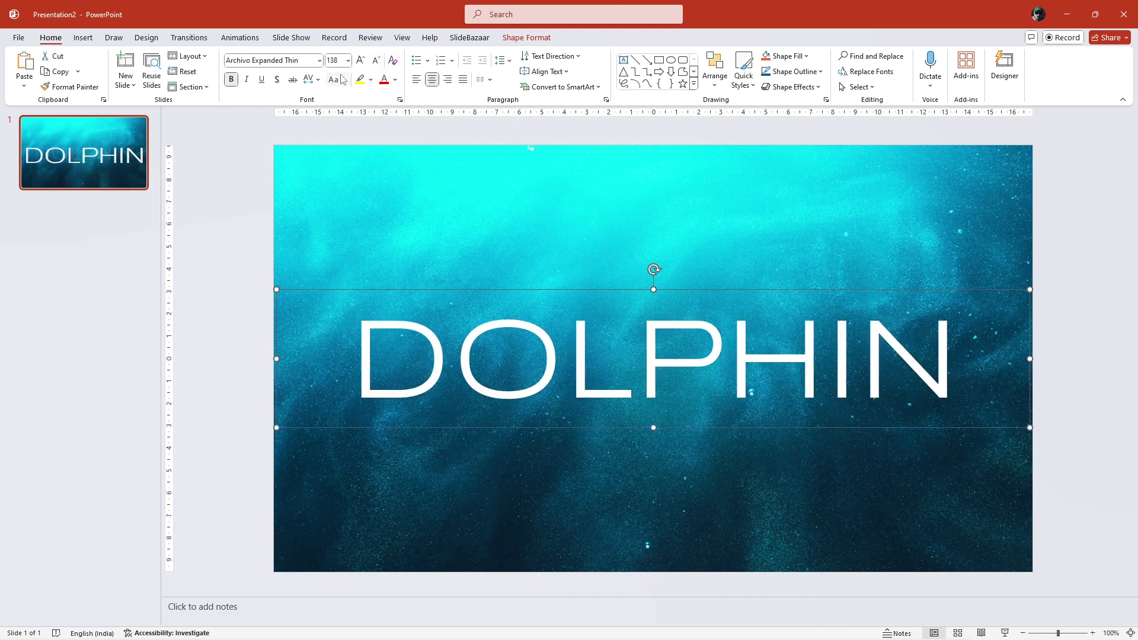
left_click(318, 61)
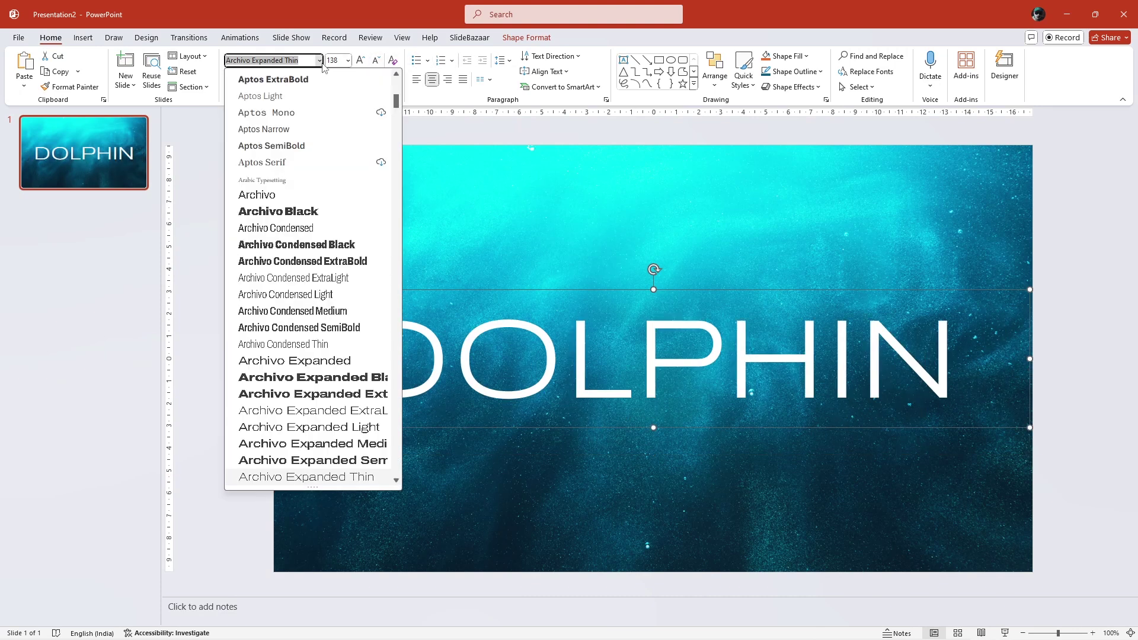
left_click(1082, 530)
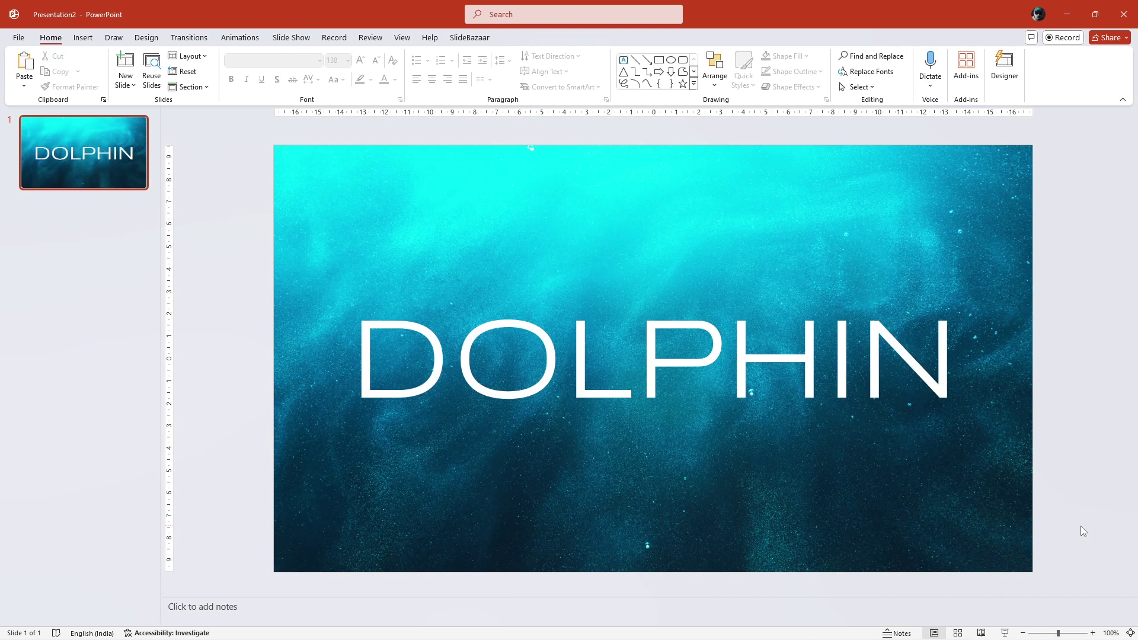
- Paste the dolphin cutout, move it over the letter O, and send it behind the lettering
key("ctrl+v")
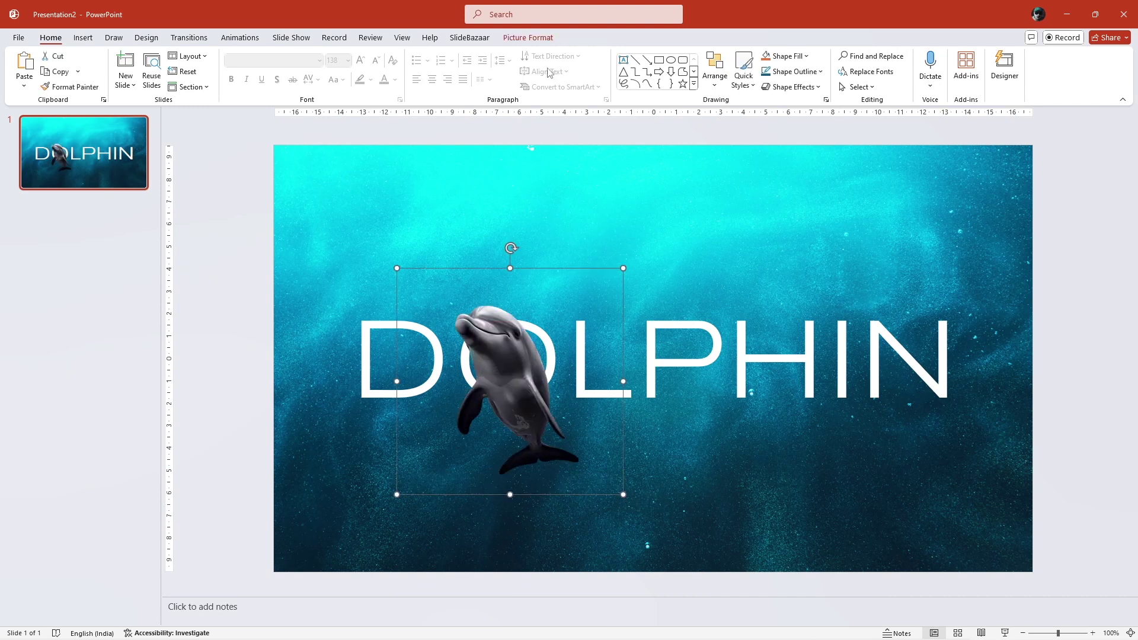
left_click(536, 39)
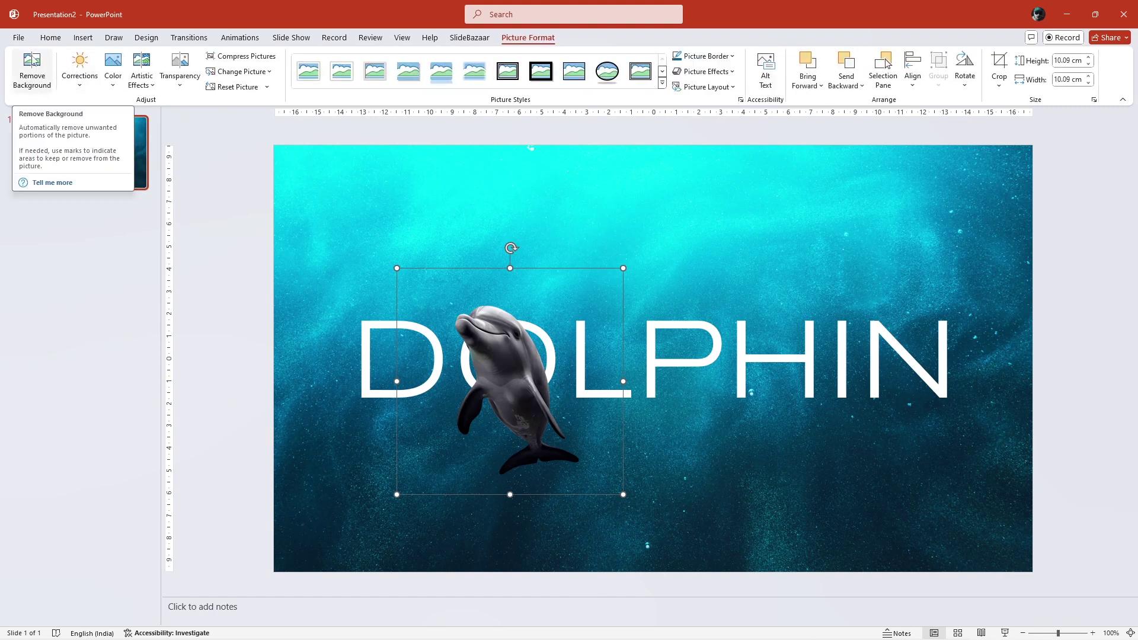
left_click_drag(502, 378, 504, 378)
right_click(503, 376)
left_click(570, 224)
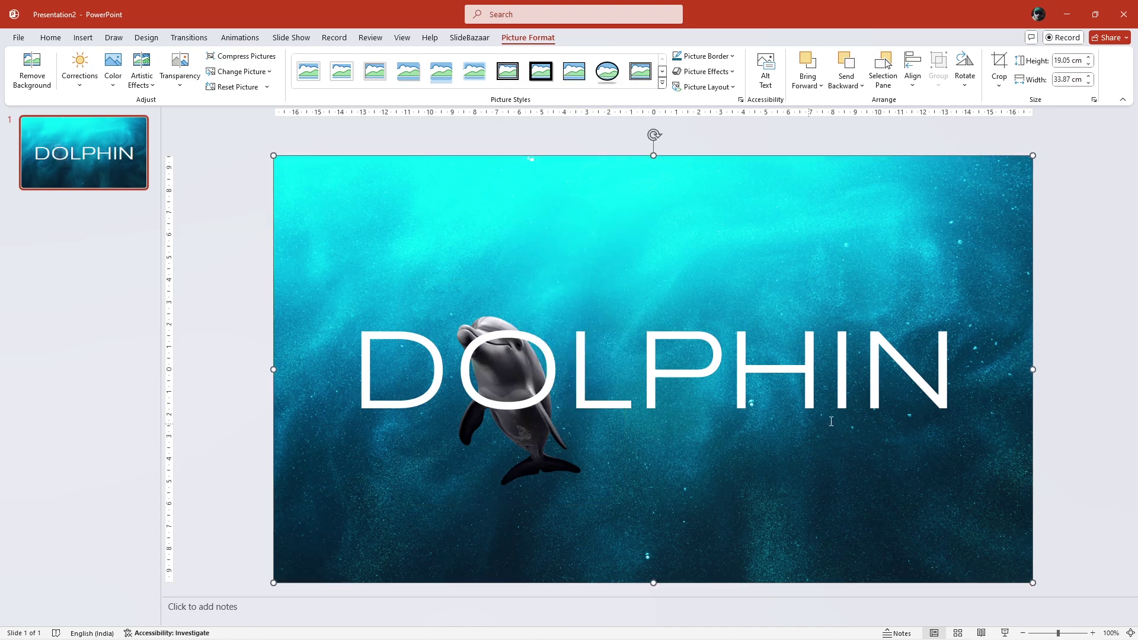
- Duplicate the dolphin, align the copy over the original, and crop it up to the head
left_click(1044, 346)
left_click(530, 432)
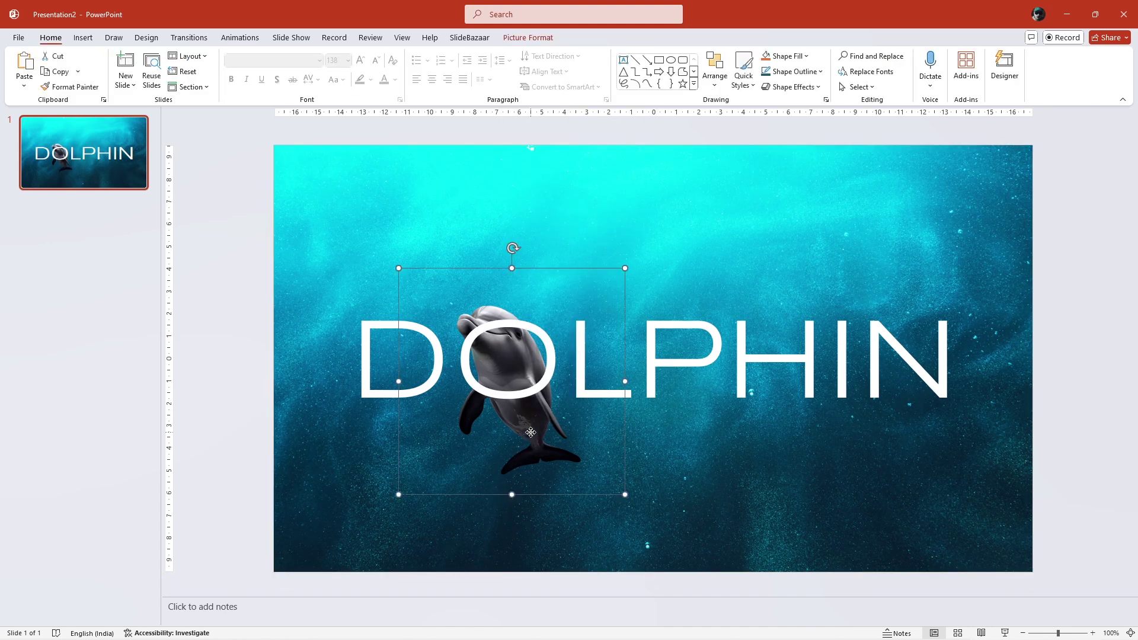
key("ctrl+d")
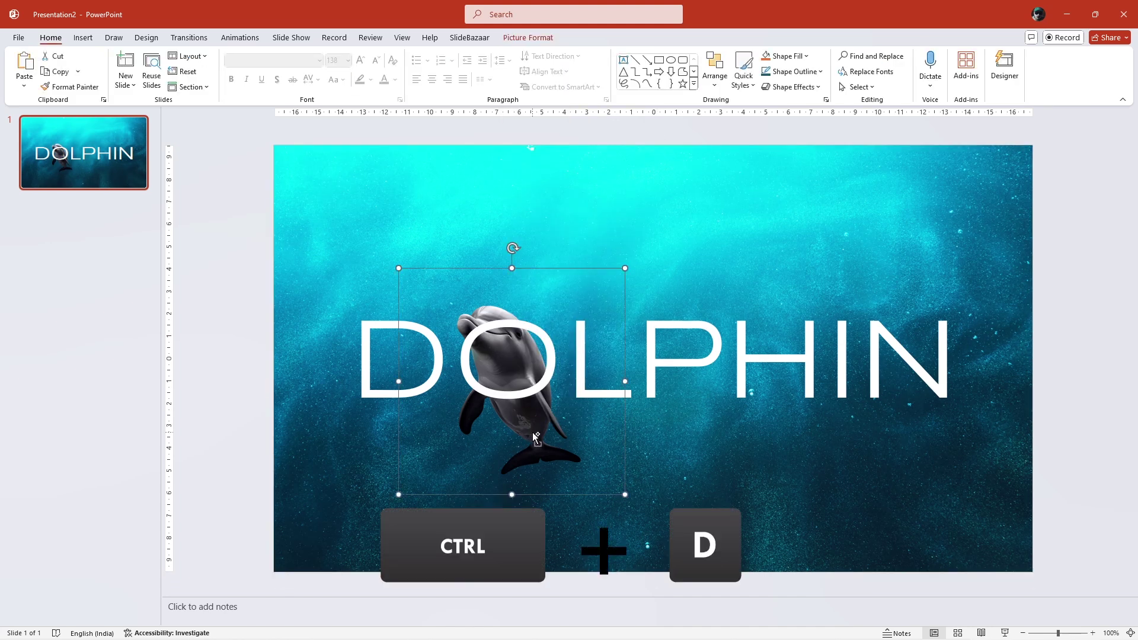
left_click_drag(532, 432, 526, 422)
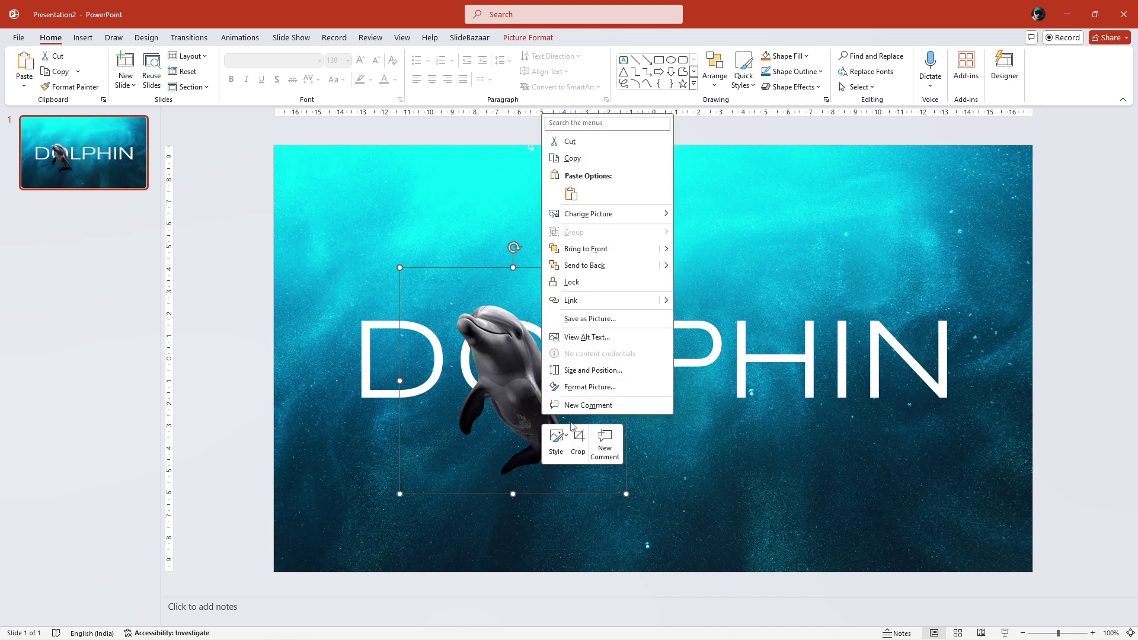
left_click(578, 444)
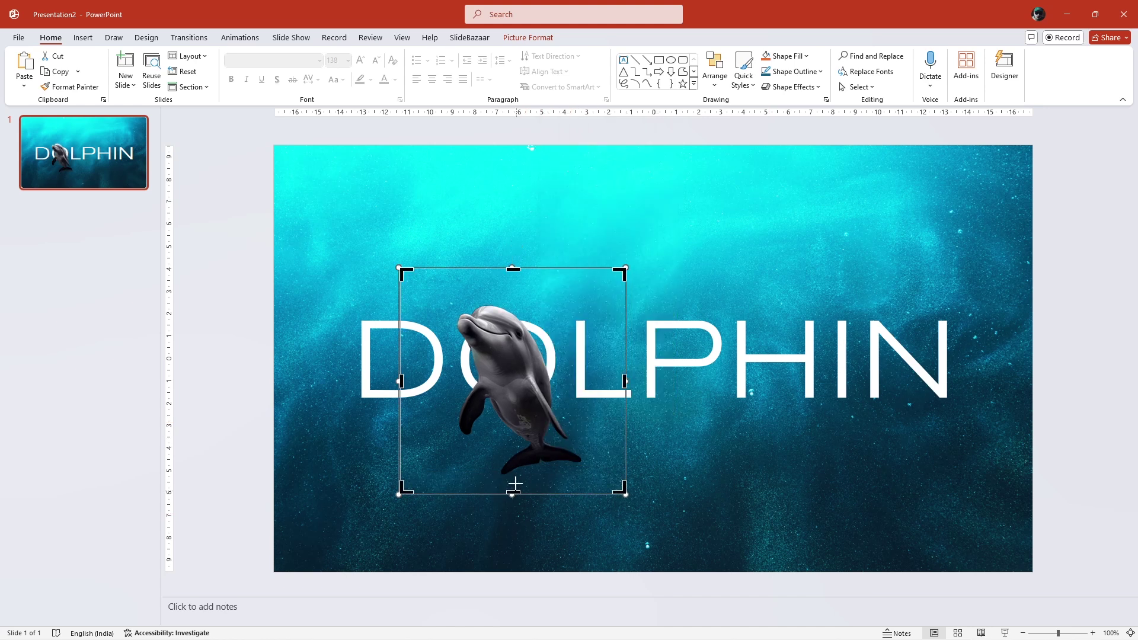
left_click_drag(515, 483, 512, 365)
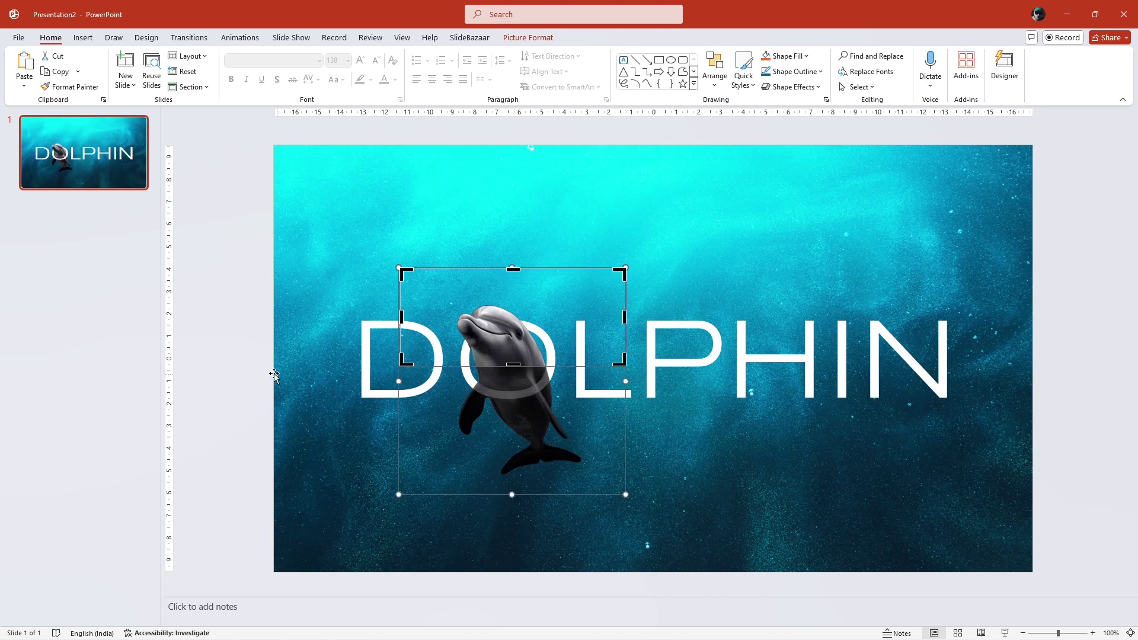
left_click(245, 361)
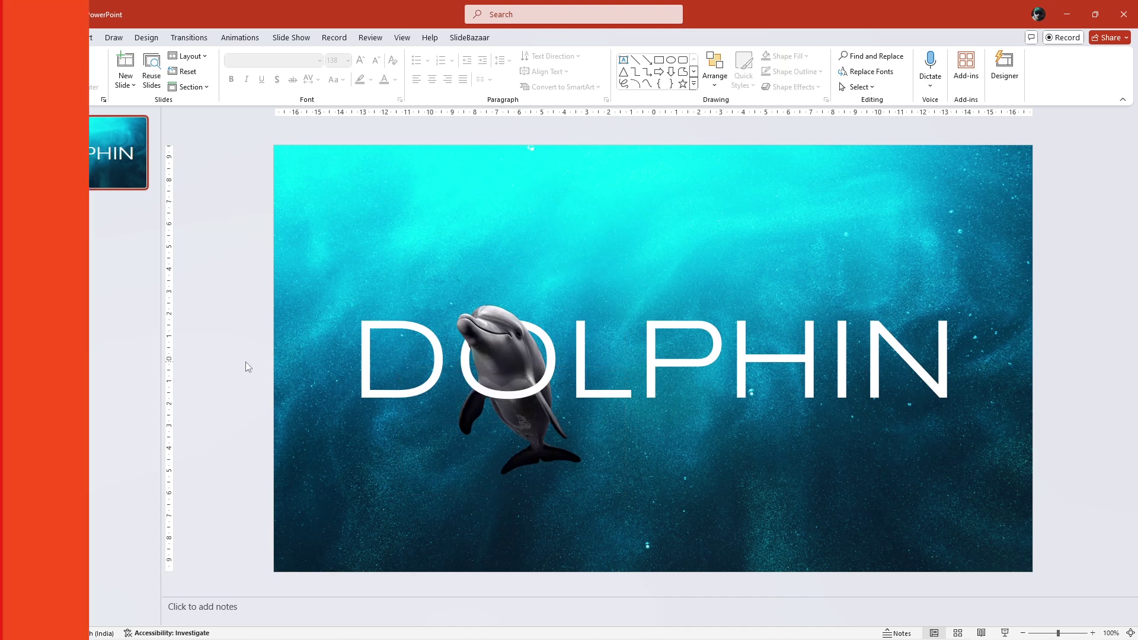